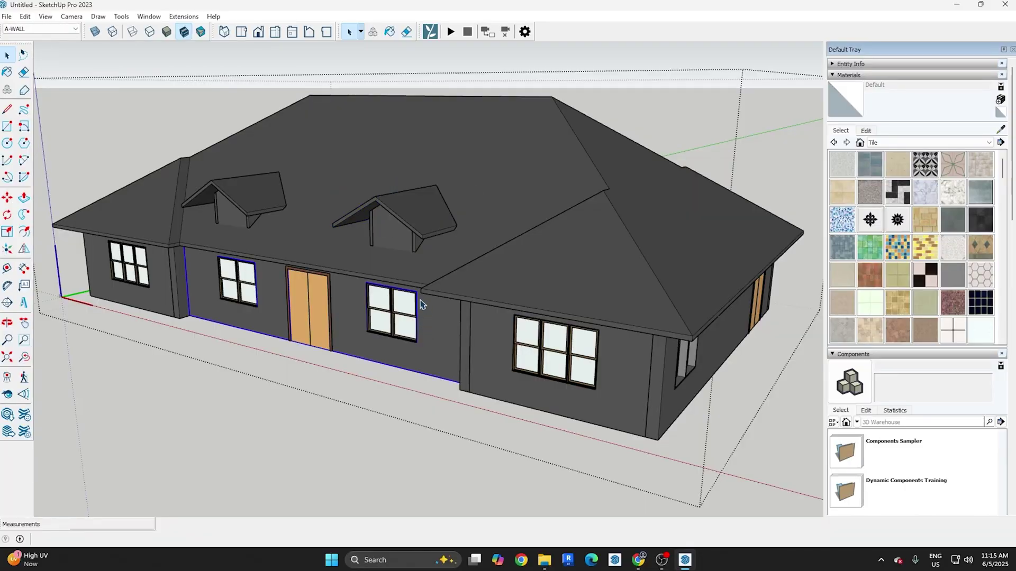
Cancel the Import CAD Formats dialog without importing and zoom out on the Level 0 plan.
scroll(417, 323, "down", 3)
scroll(405, 373, "down", 3)
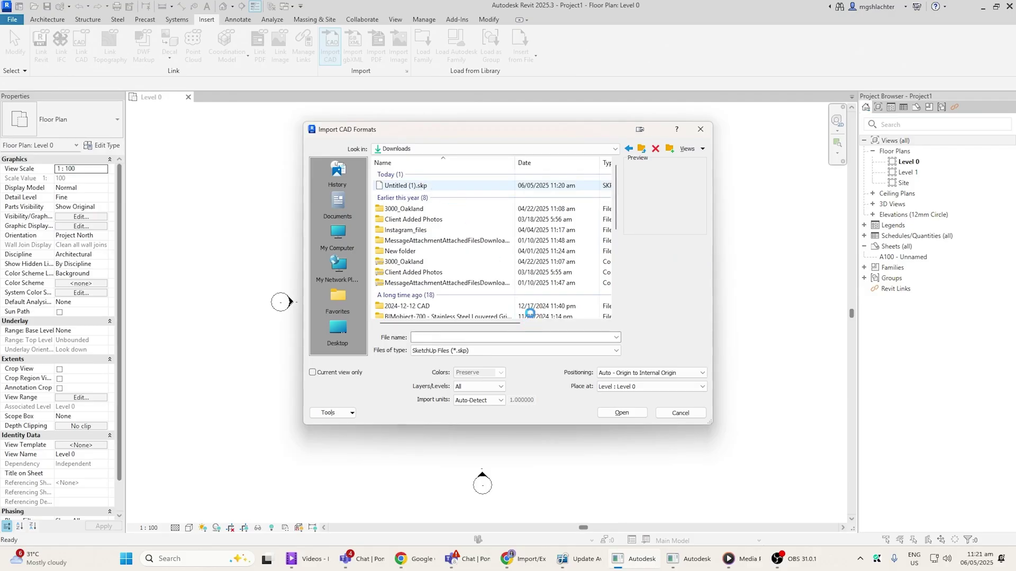
key("Escape")
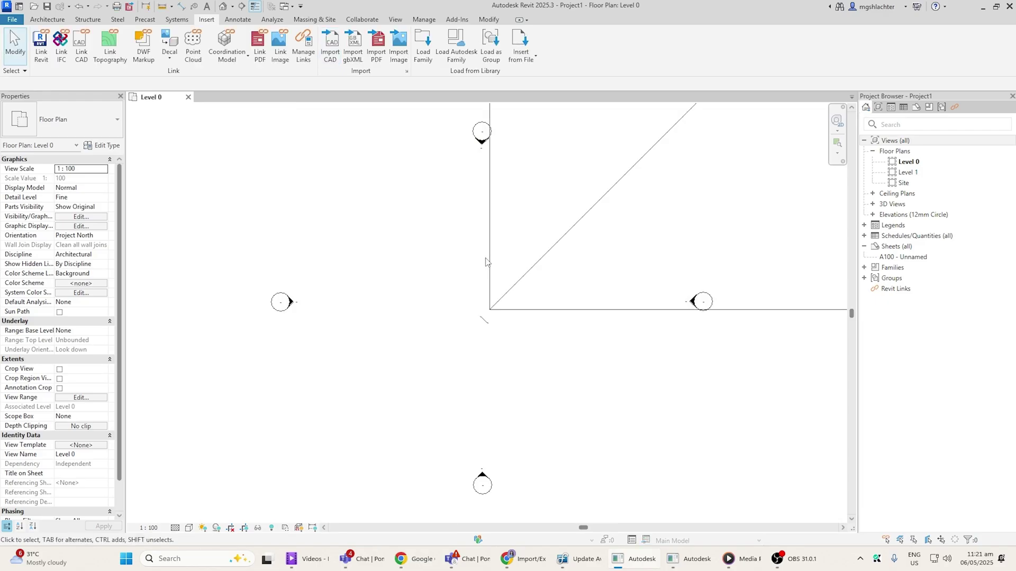
scroll(329, 321, "down", 5)
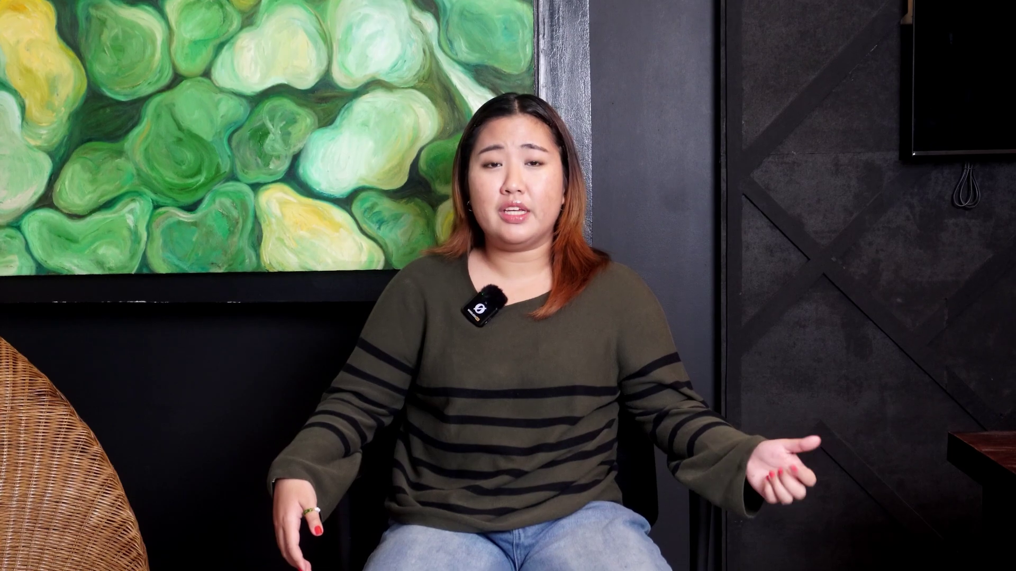
Select the brick wall group and enter it for editing, then pick a cabinet door and ring edge.
left_click(91, 271)
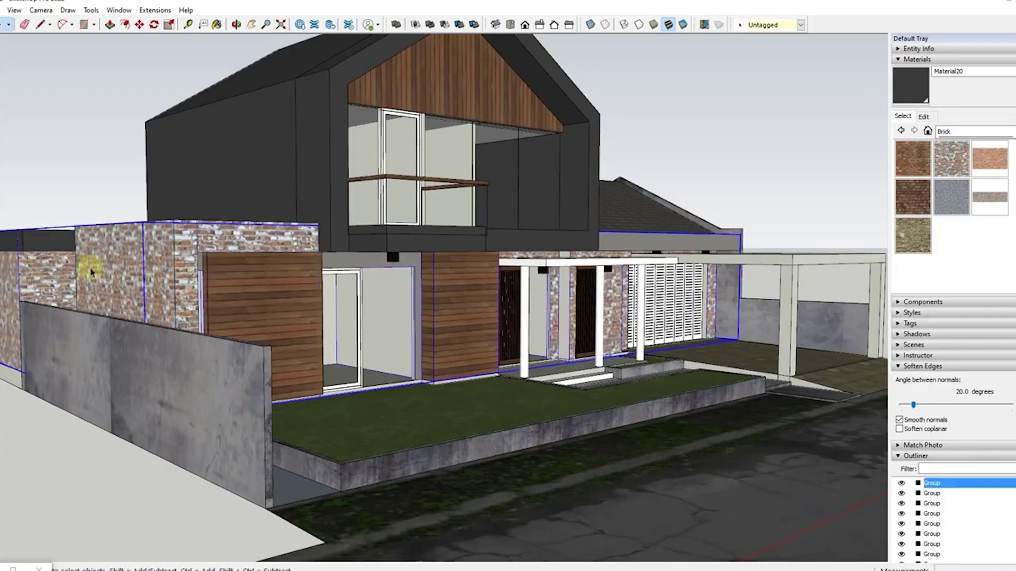
double_click(184, 258)
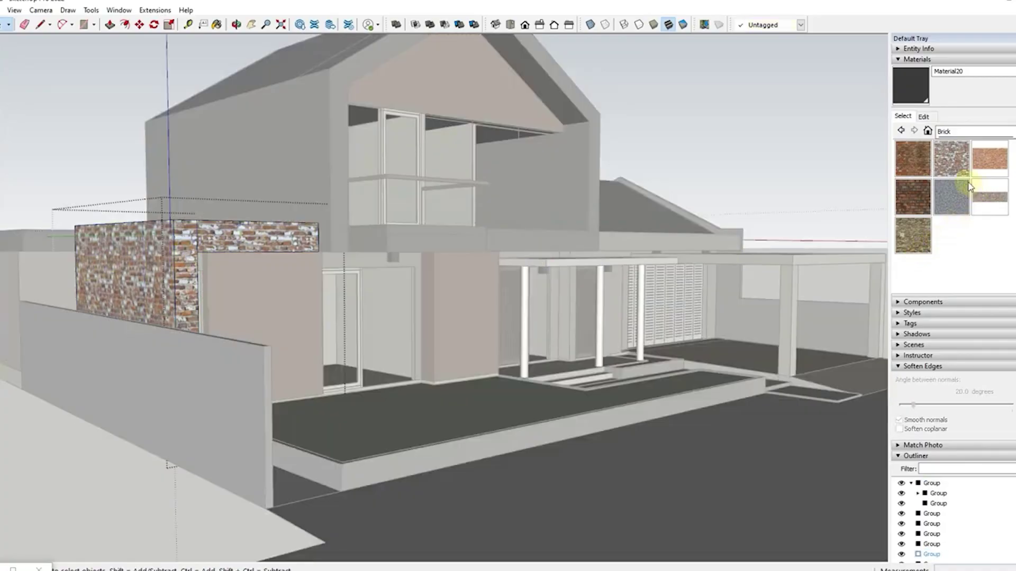
left_click(415, 371)
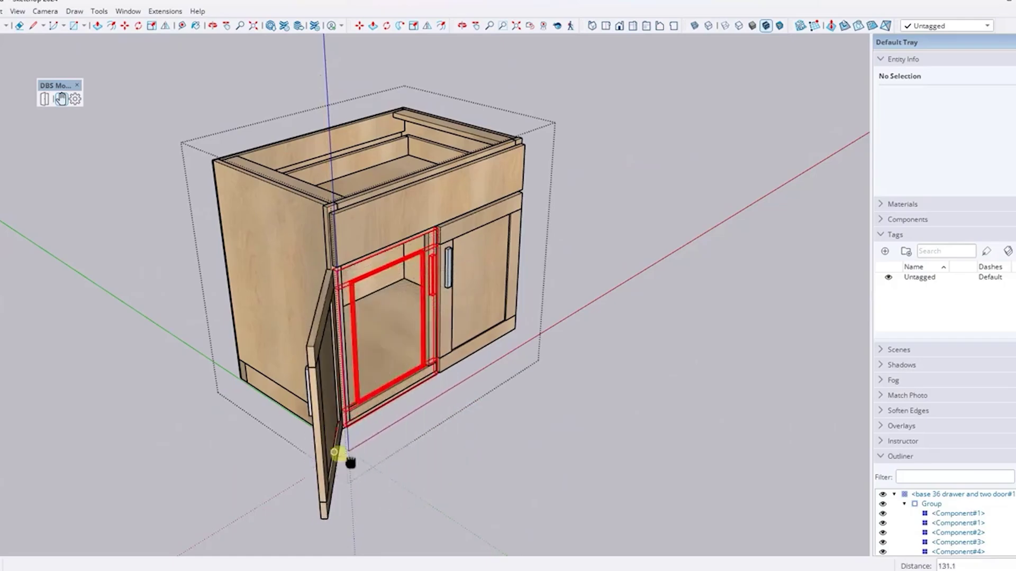
left_click(679, 342)
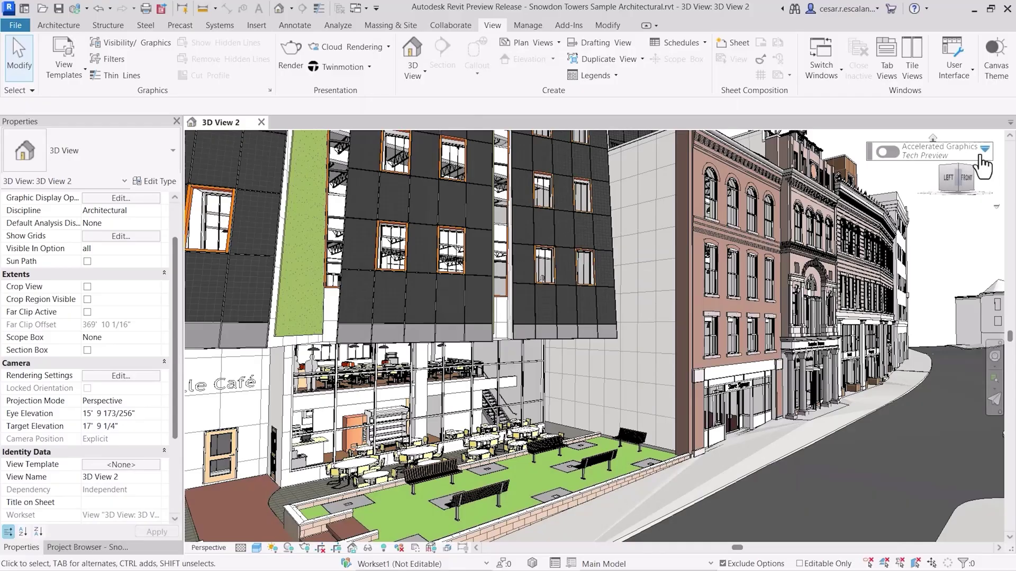
Turn on the Accelerated Graphics tech preview from its toolbar options.
left_click(983, 153)
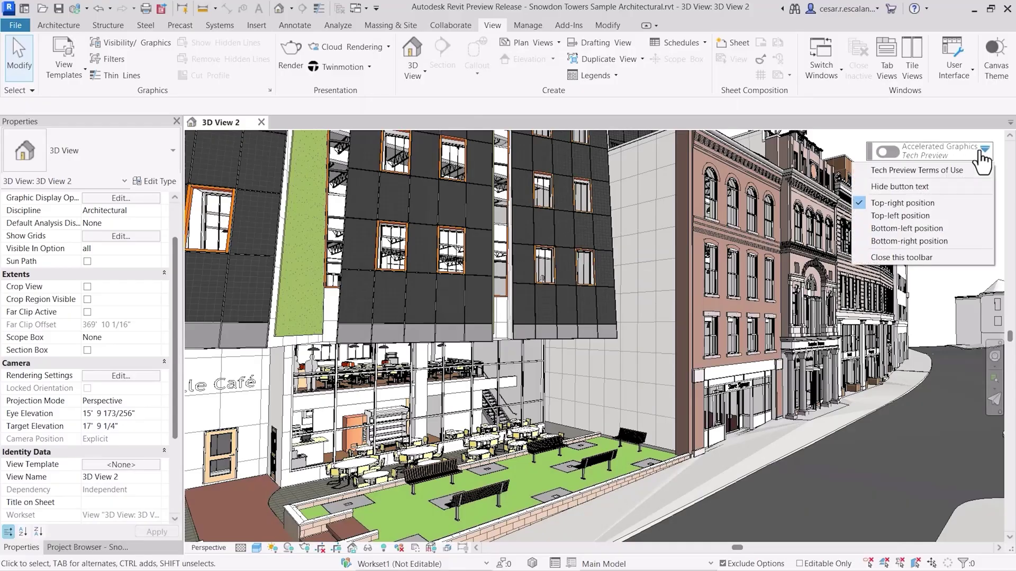
left_click(887, 152)
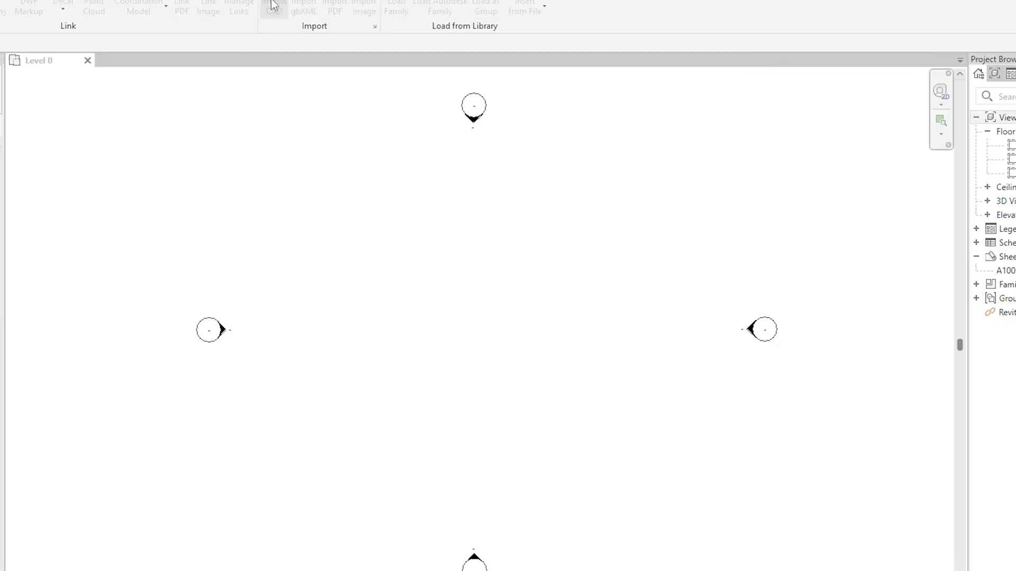
Start Import CAD and browse the dialog to the Downloads folder.
left_click(274, 5)
left_click(396, 127)
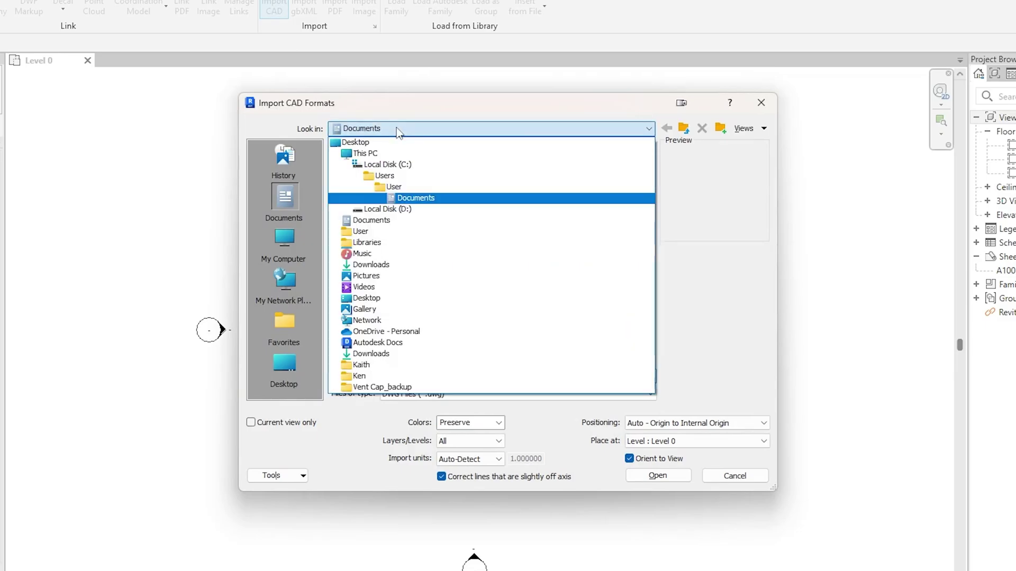
left_click(383, 265)
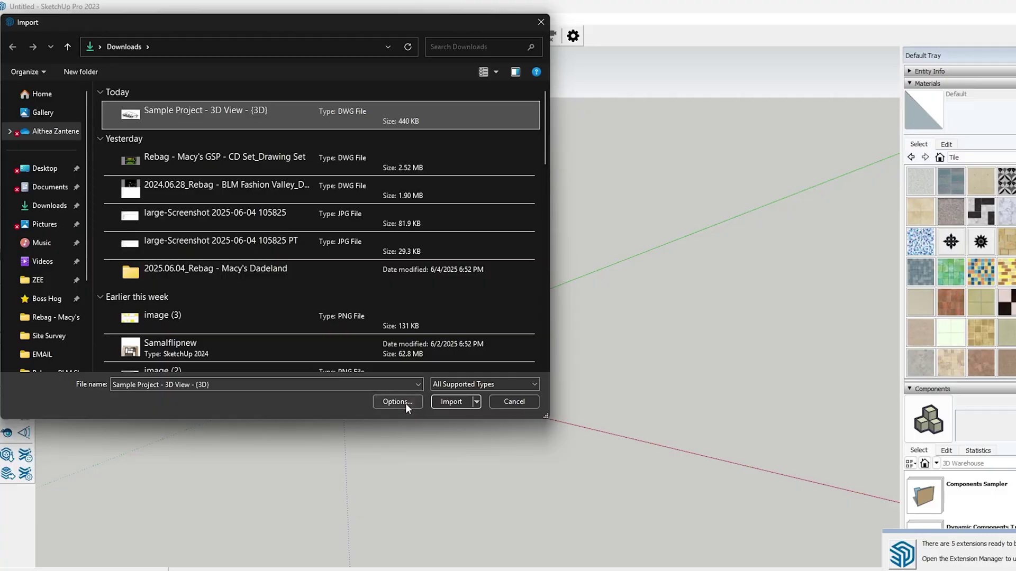
Import the Sample Project DWG with import units set to Feet and dismiss the results summary.
left_click(405, 402)
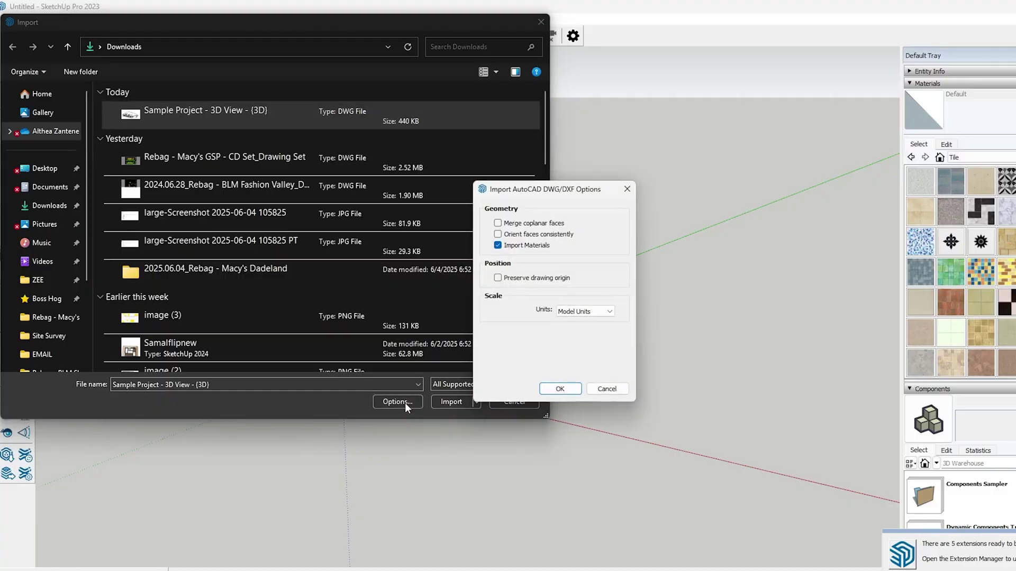
left_click(591, 311)
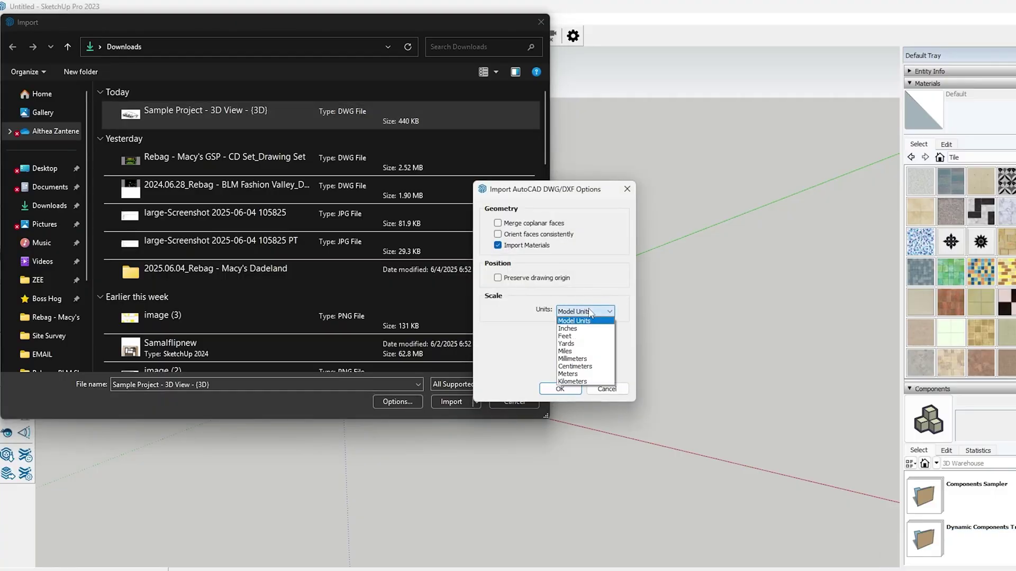
left_click(582, 336)
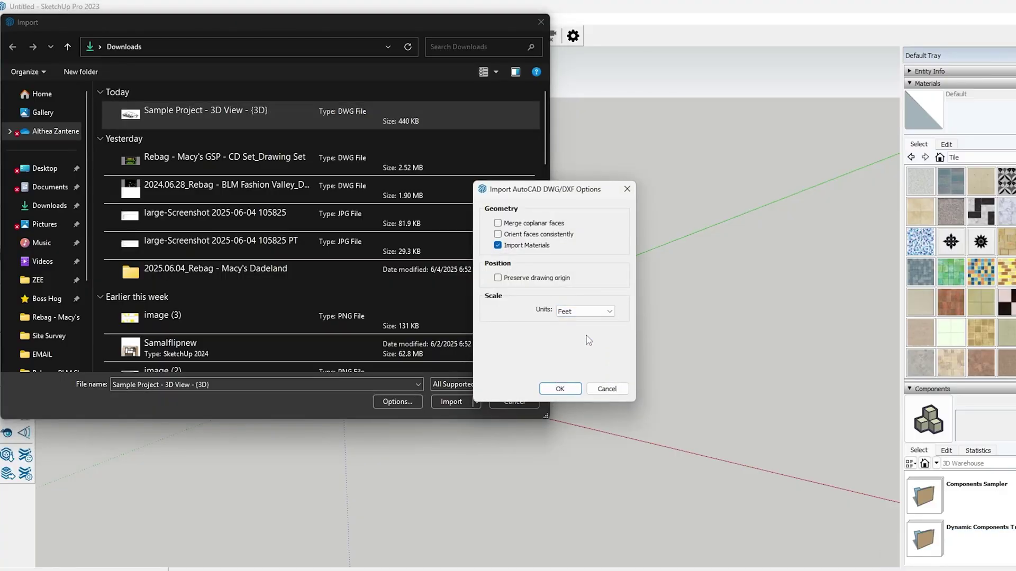
left_click(585, 311)
left_click(582, 313)
left_click(576, 392)
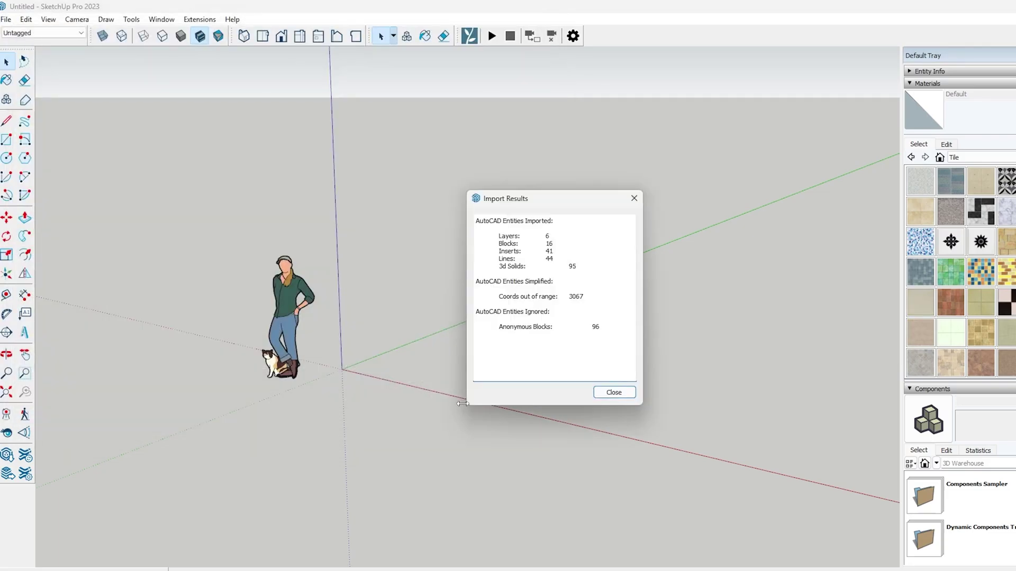
left_click(603, 393)
Enter the imported house component and inspect its front wall and a door while orbiting.
left_click(585, 419)
double_click(538, 369)
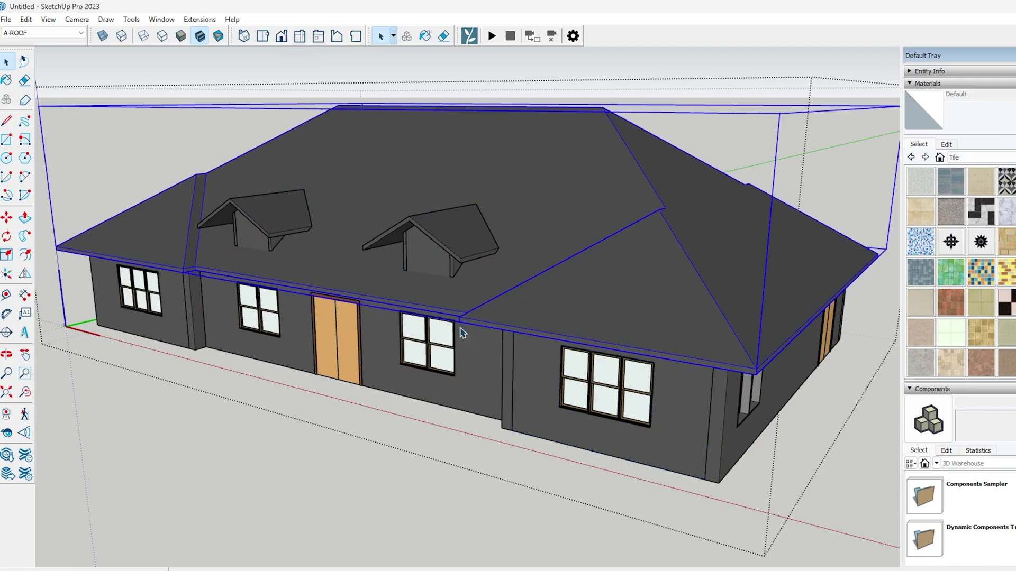
left_click(464, 344)
scroll(454, 384, "down", 2)
middle_click_drag(443, 404, 476, 152)
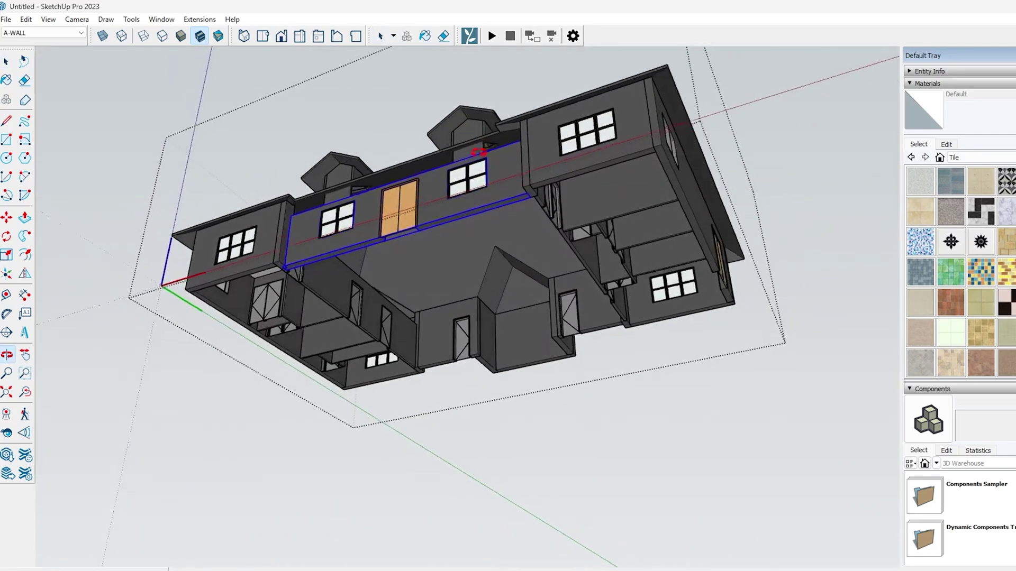
left_click(261, 309)
middle_click_drag(477, 317, 485, 379)
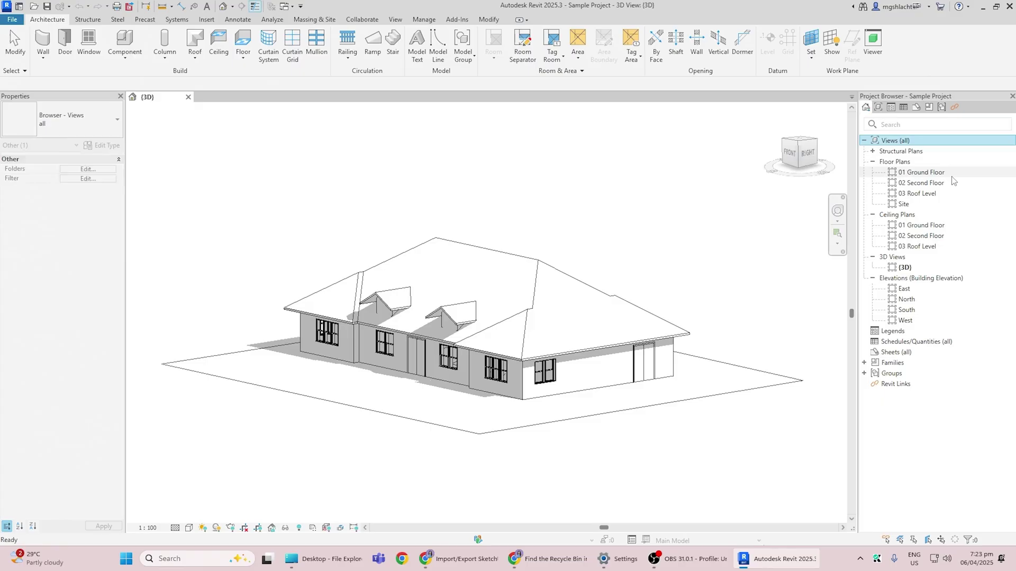
Open Floor Plans > 01 Ground Floor from the Project Browser and zoom around its rooms.
left_click(947, 173)
double_click(951, 177)
scroll(529, 212, "up", 5)
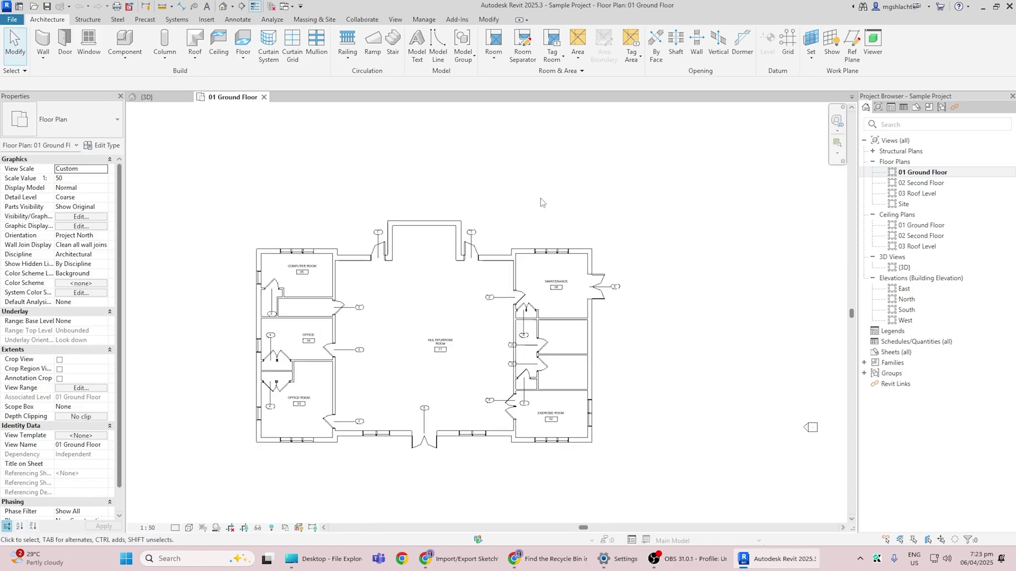
scroll(407, 251, "down", 3)
scroll(406, 252, "up", 2)
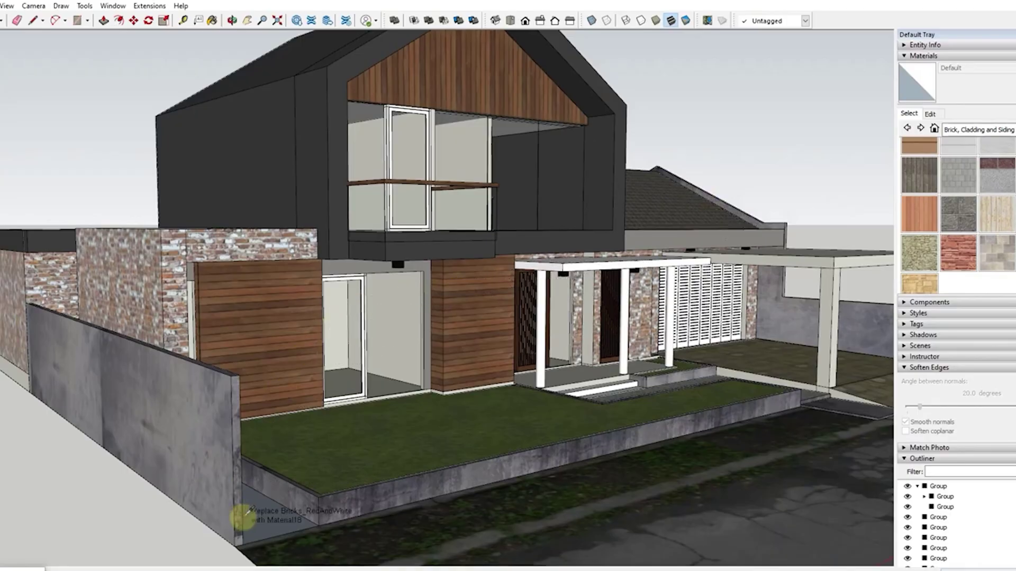
Replace all brick wall faces with wood cladding, then select and right-click the topography.
left_click(281, 303, "shift")
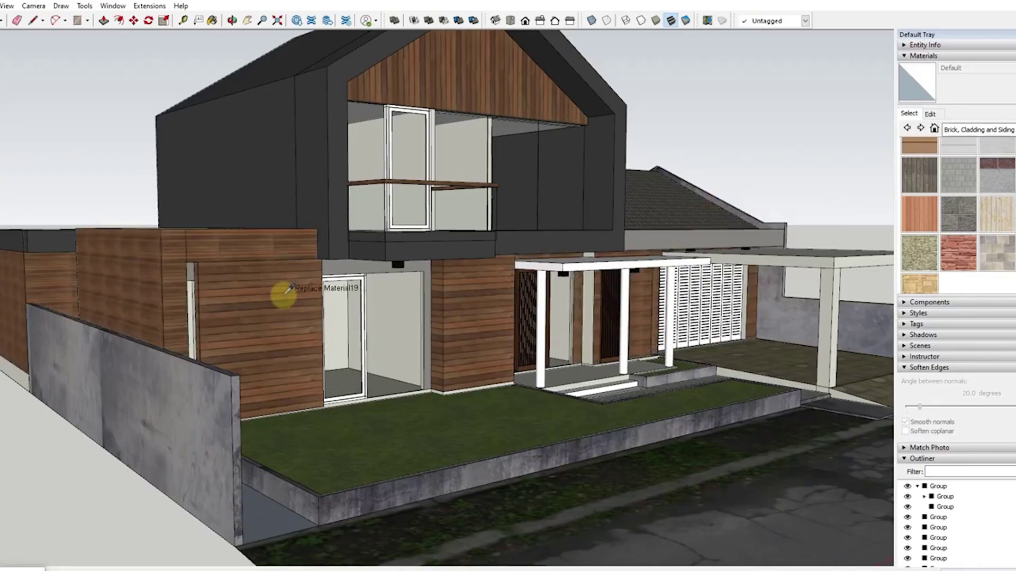
scroll(151, 227, "up", 5)
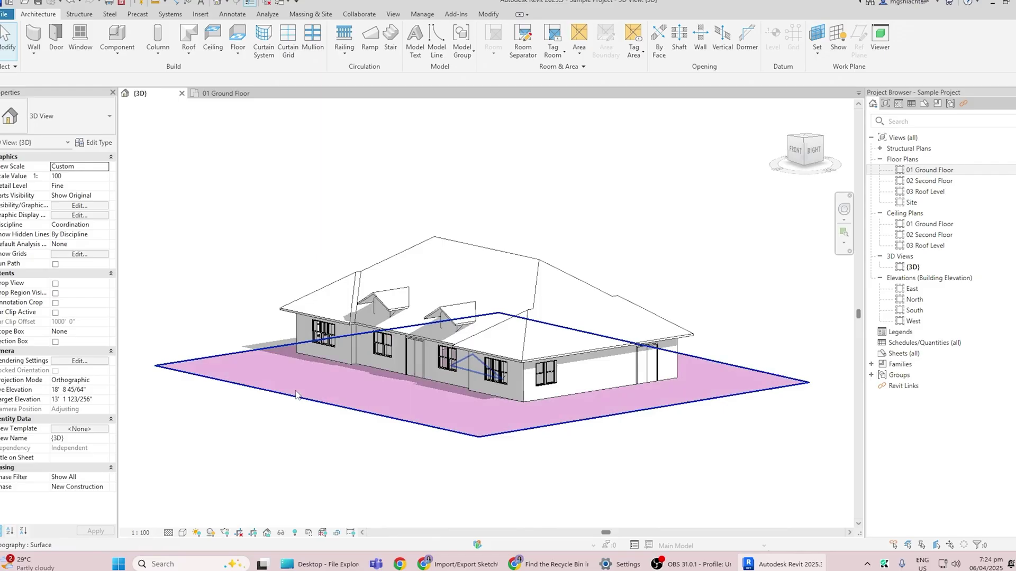
left_click(296, 395)
right_click(296, 395)
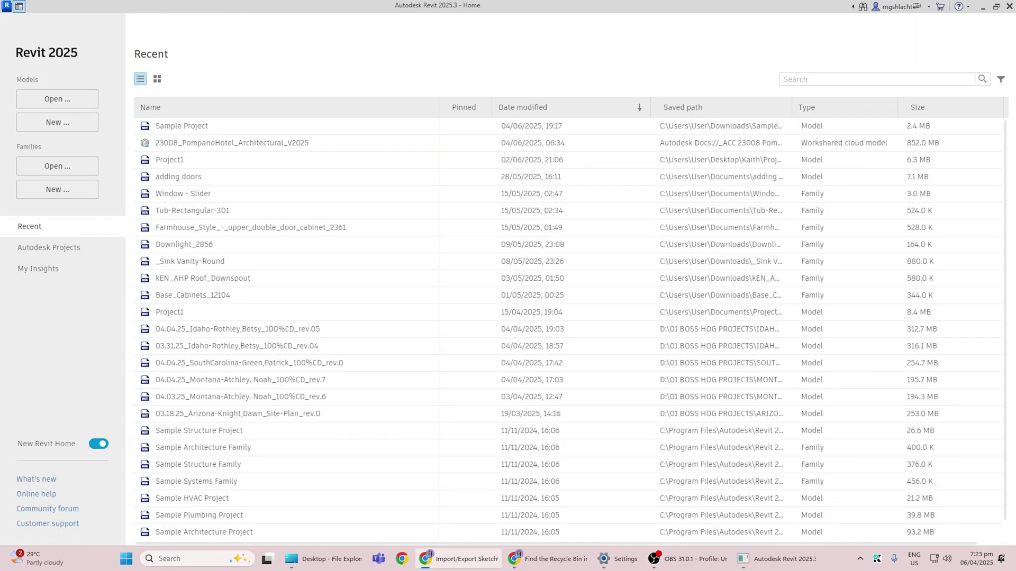
Open the Sample Project and show Annotation Categories in Visibility/Graphics (VG).
left_click(193, 125)
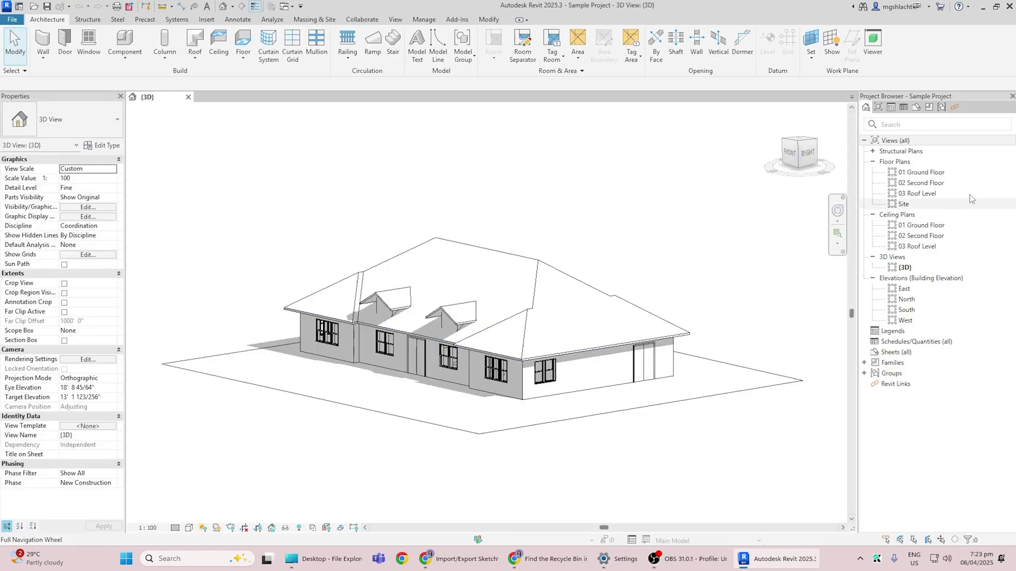
left_click(931, 172)
key("v")
key("v")
left_click(120, 104)
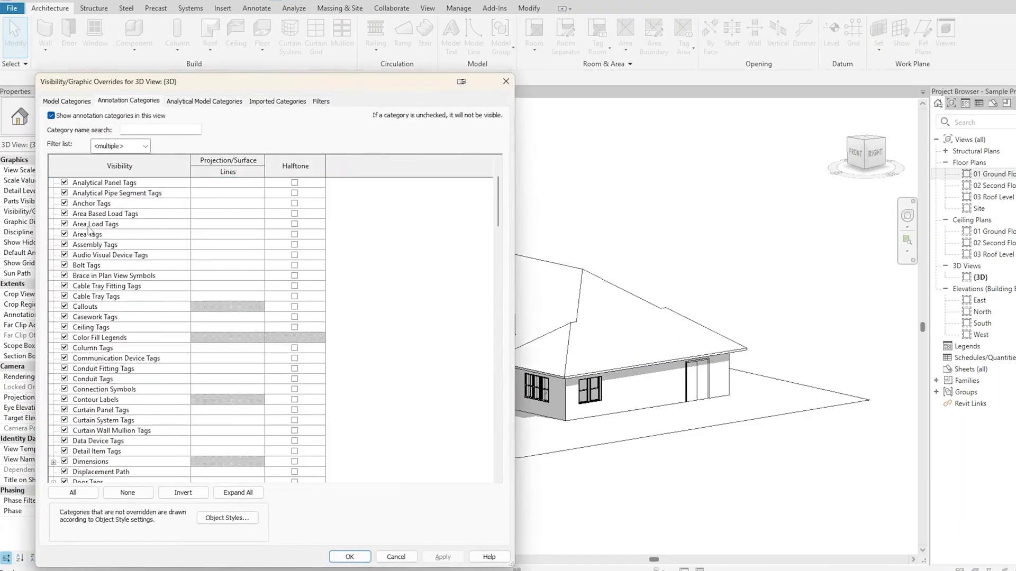
Turn off visibility of the Levels and Matchline annotation categories.
scroll(89, 231, "down", 10)
left_click(64, 440)
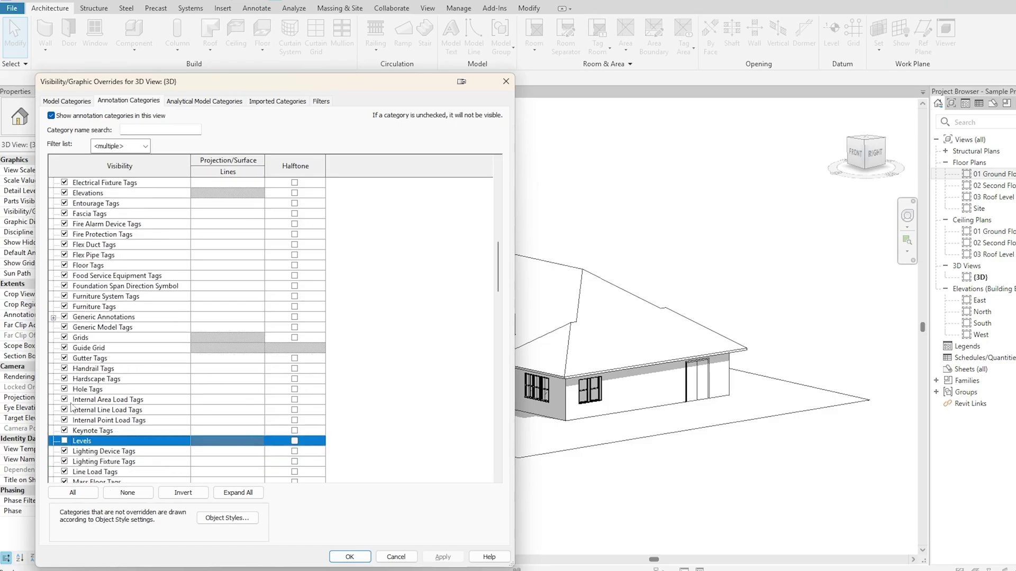
left_click(64, 441)
scroll(71, 454, "down", 1)
left_click(63, 442)
scroll(90, 412, "down", 2)
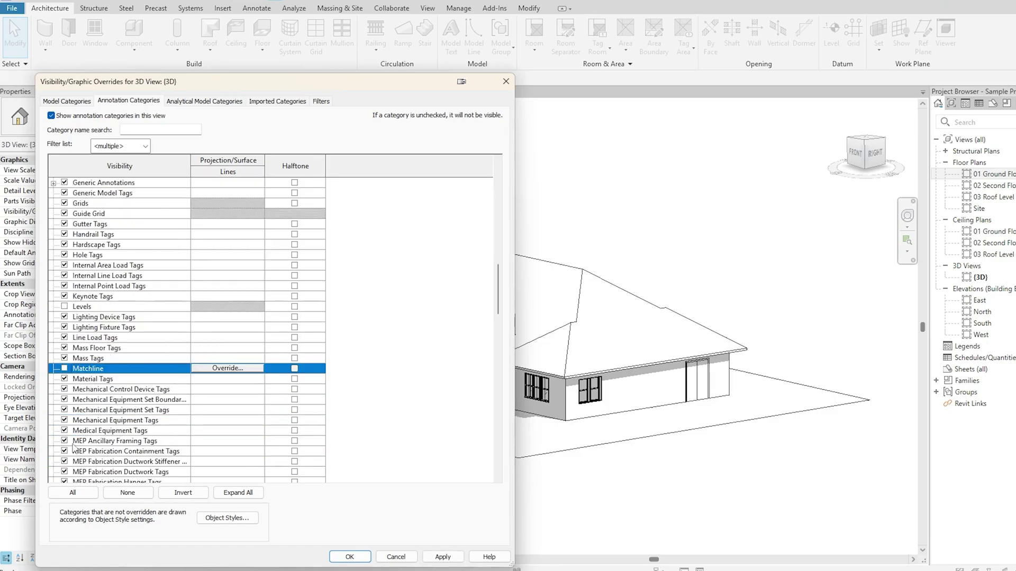
scroll(95, 391, "up", 2)
scroll(106, 370, "down", 2)
scroll(111, 349, "up", 4)
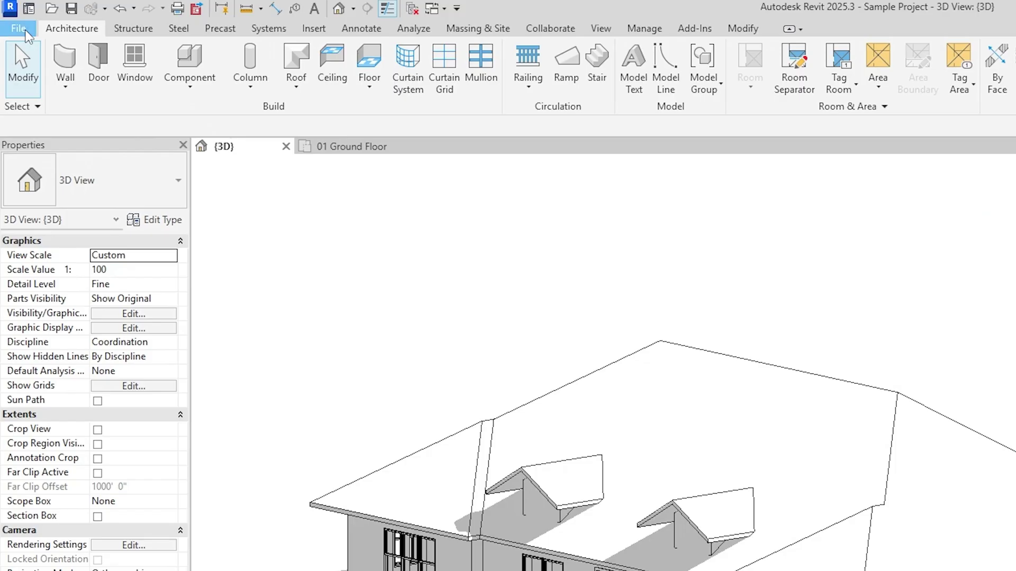
Start a DWG export of the 3D view and set colors to Specified in view, solids as ACIS.
left_click(12, 7)
mouse_move(69, 259)
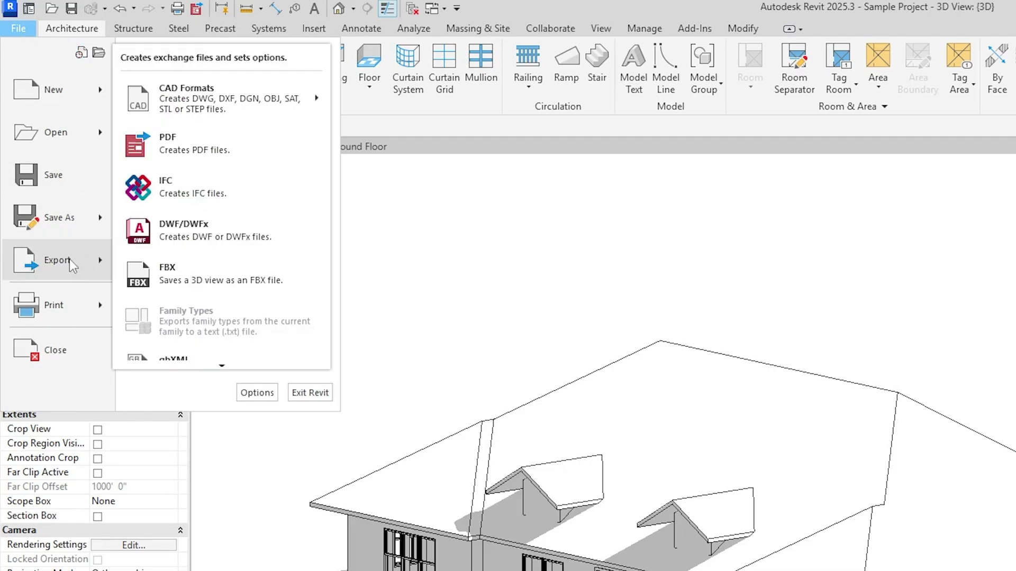
mouse_move(228, 96)
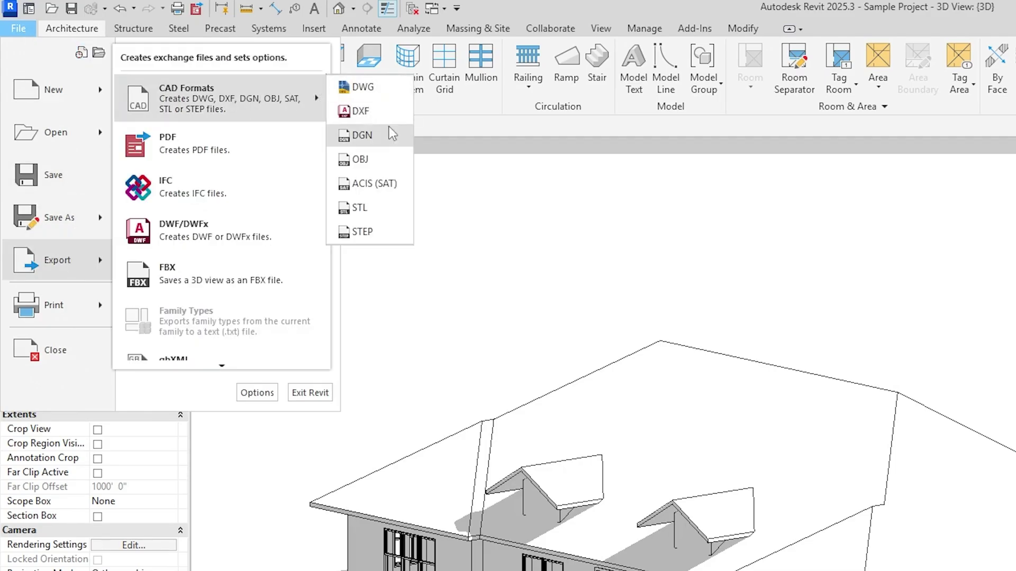
left_click(373, 87)
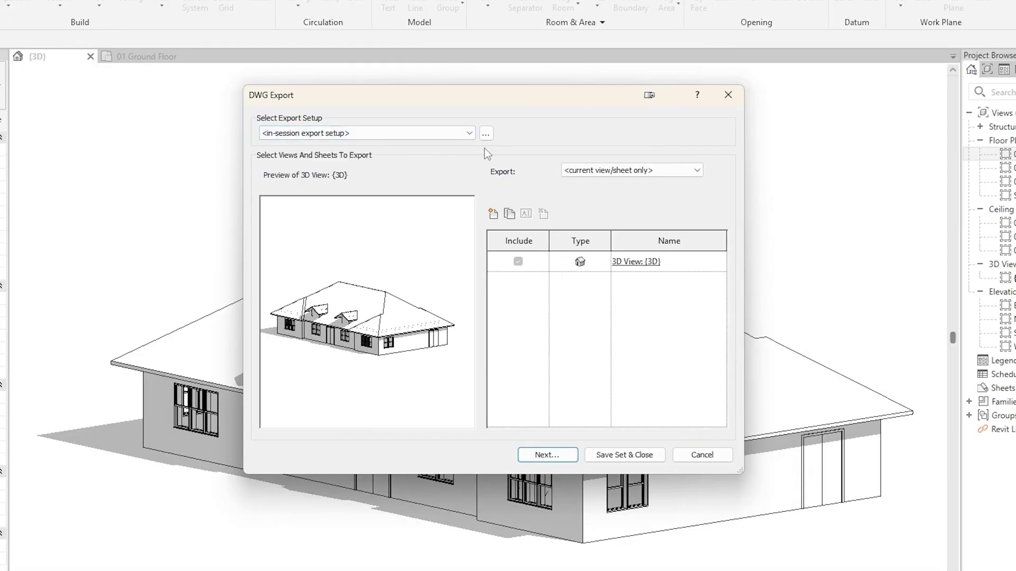
left_click(485, 134)
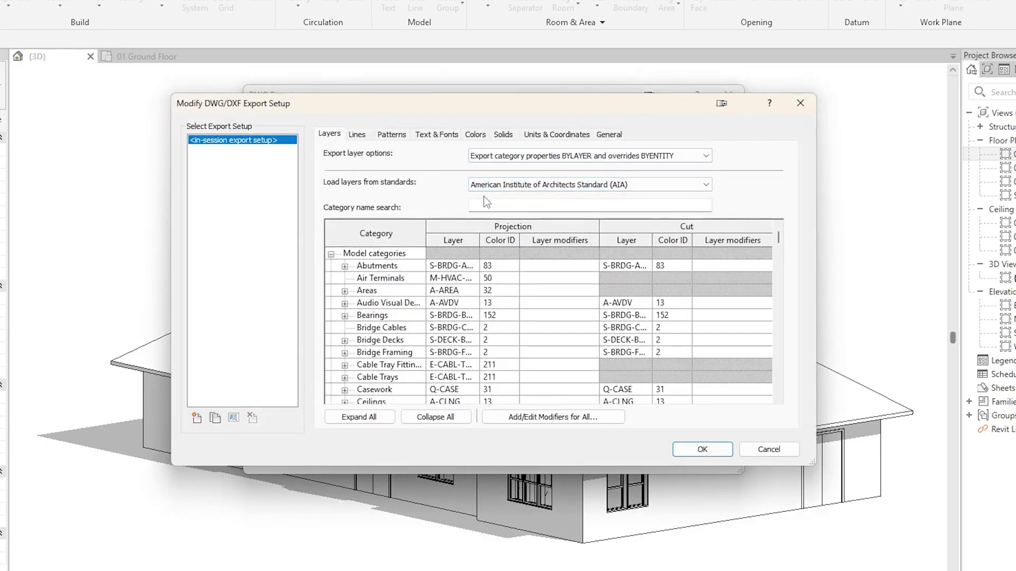
left_click(471, 135)
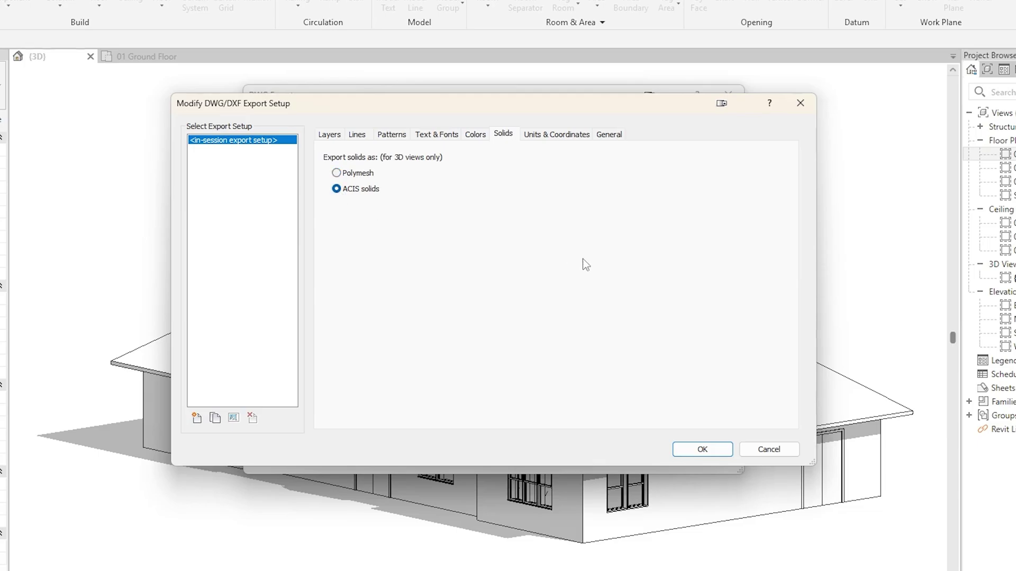
Save the export setup and export the 3D view as an AutoCAD 2018 DWG to Documents.
left_click(689, 453)
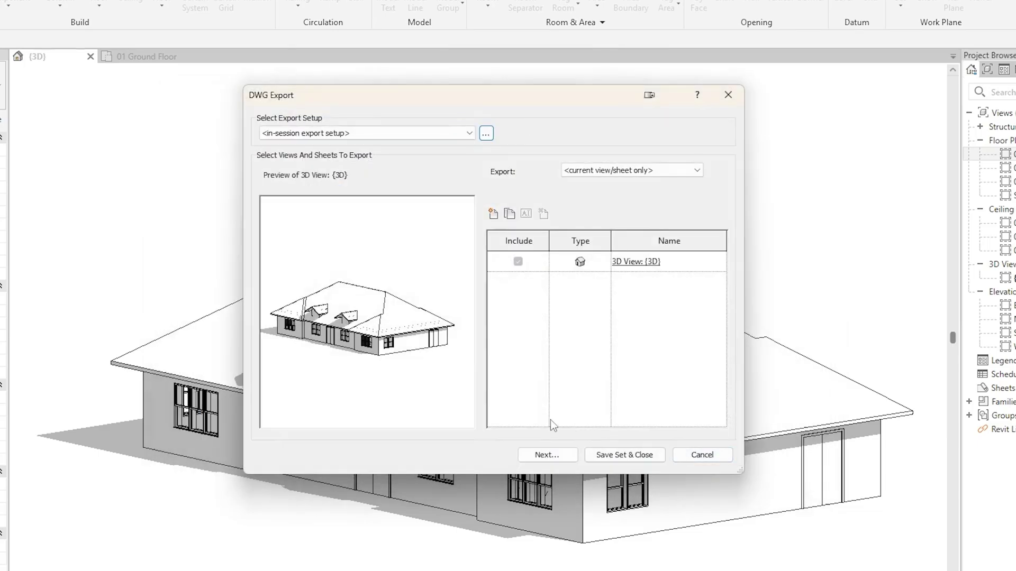
left_click(625, 456)
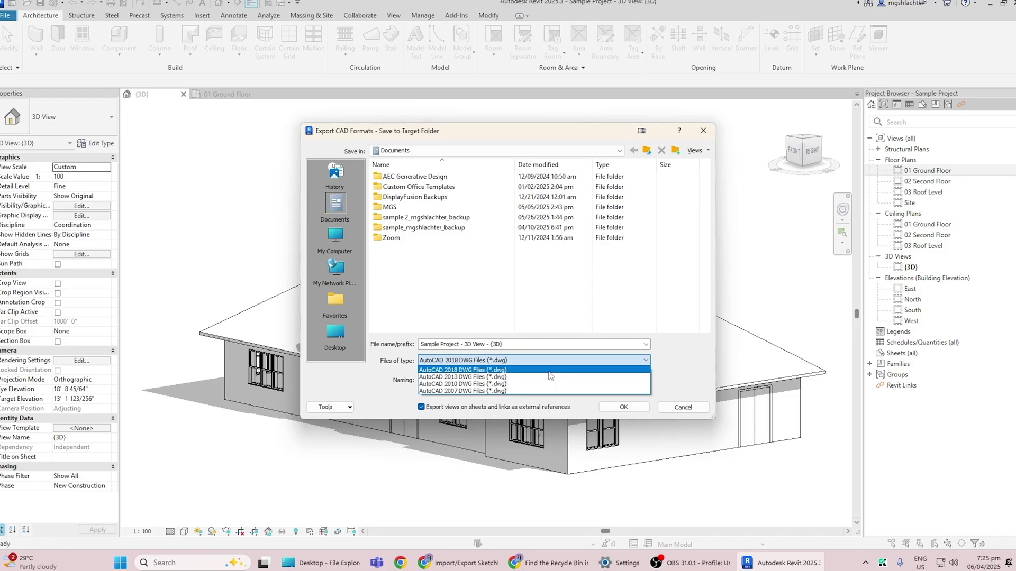
left_click(548, 372)
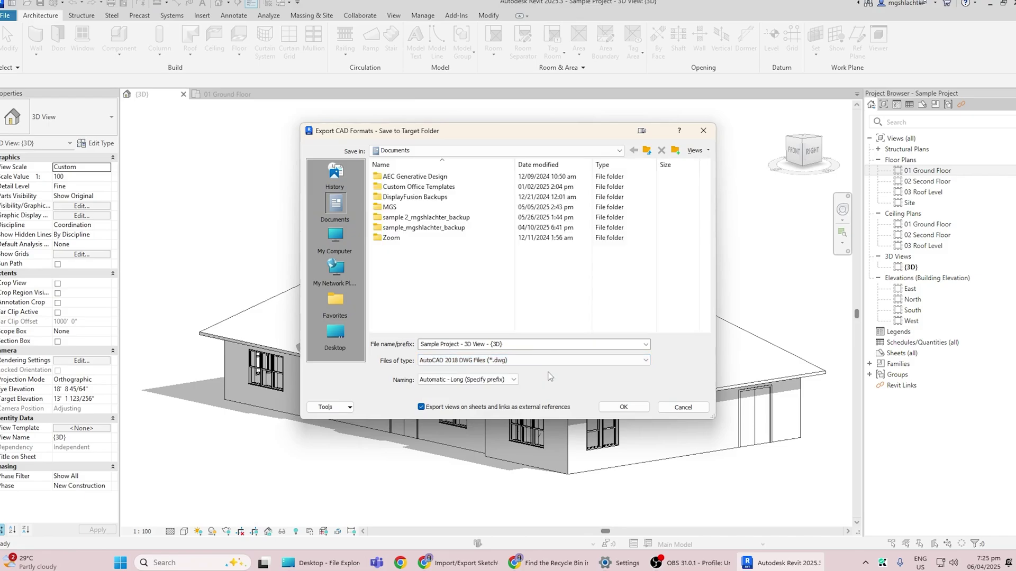
left_click(639, 411)
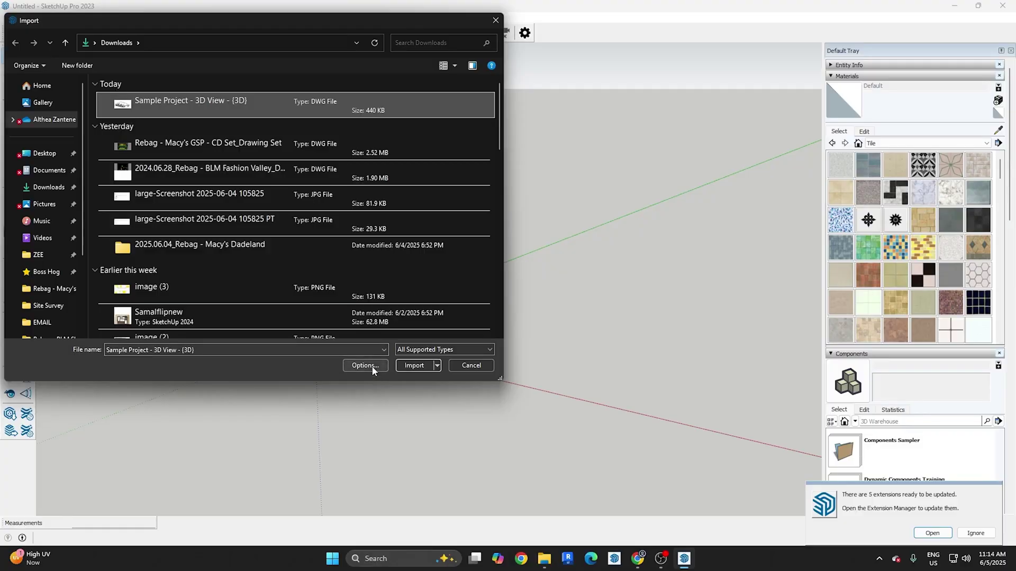
left_click(373, 366)
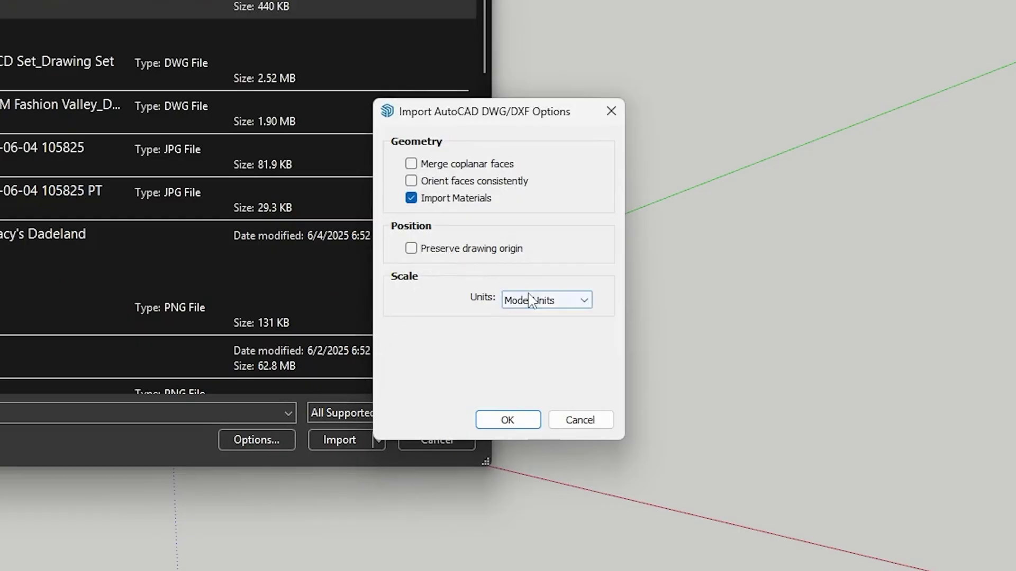
Import the DWG into SketchUp with units set to feet.
left_click(545, 300)
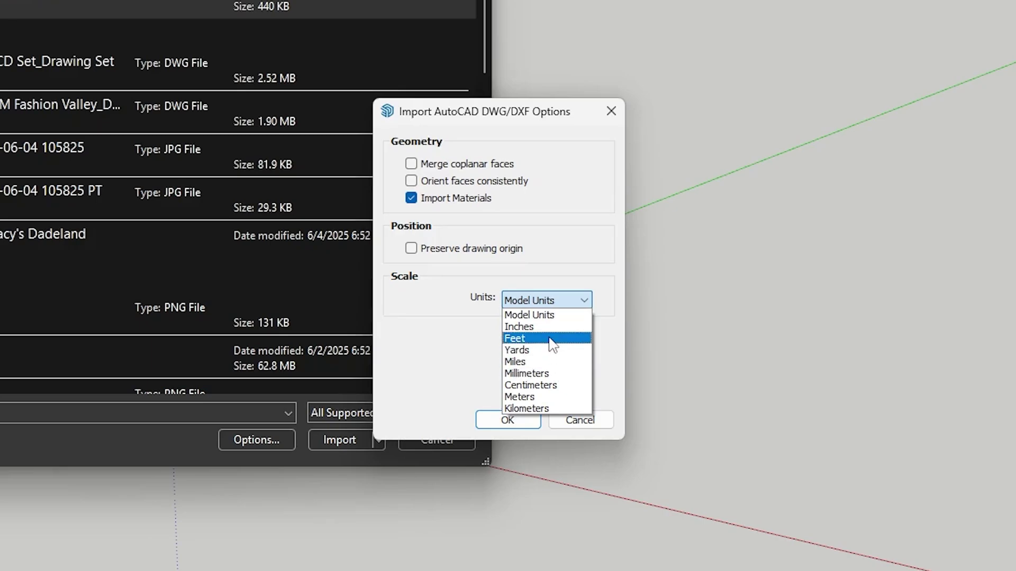
left_click(533, 427)
left_click(348, 442)
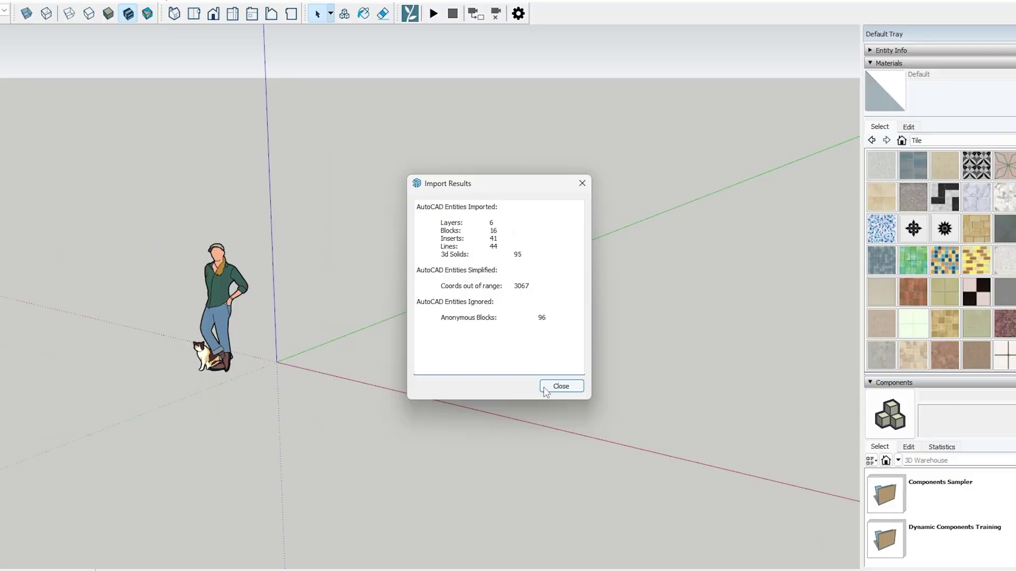
Dismiss the import summary and inspect the house's hipped roof, dormers, windows and doors.
left_click(591, 426)
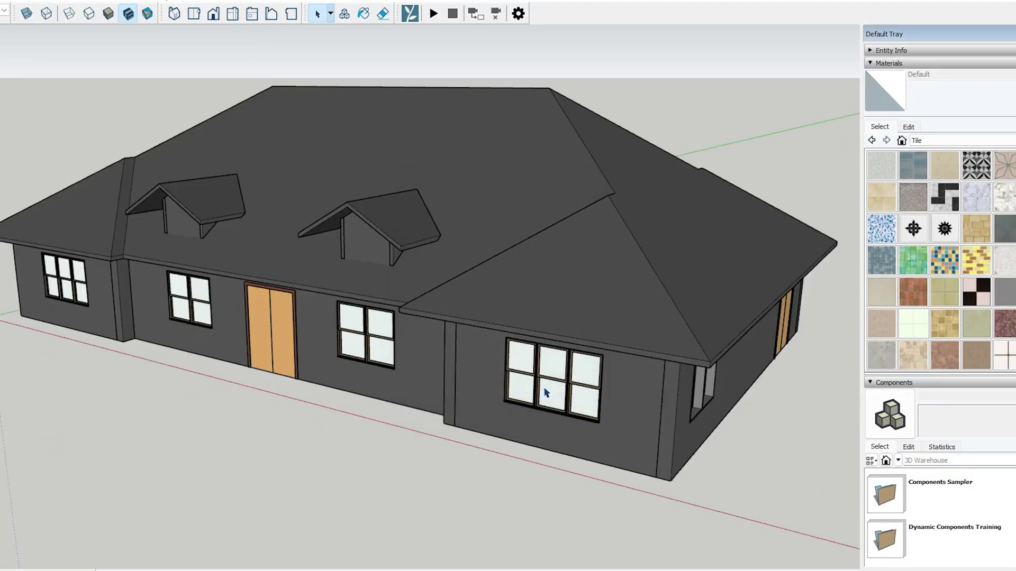
left_click(471, 416)
left_click(468, 433)
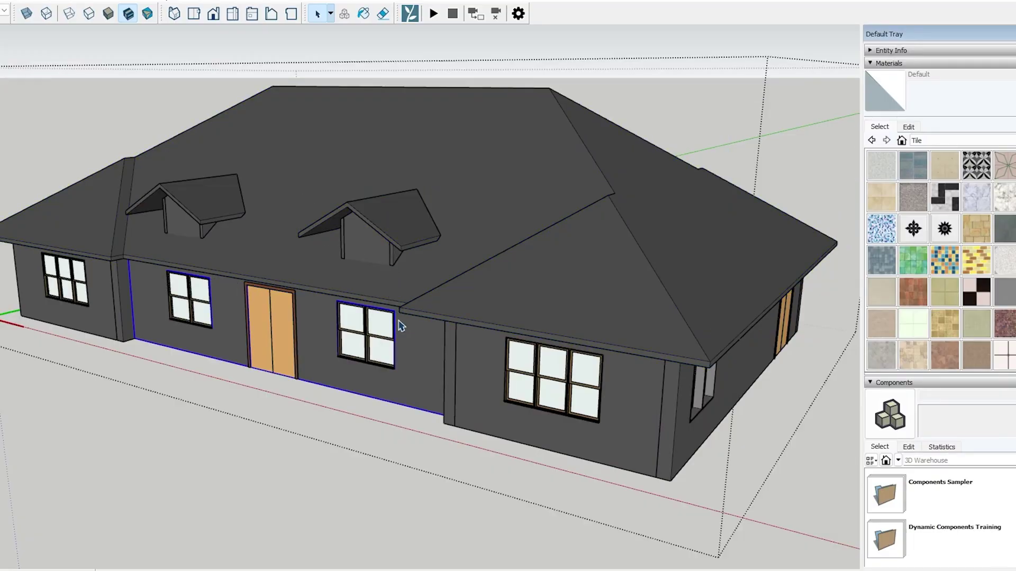
scroll(401, 326, "down", 3)
middle_click_drag(378, 405, 385, 401)
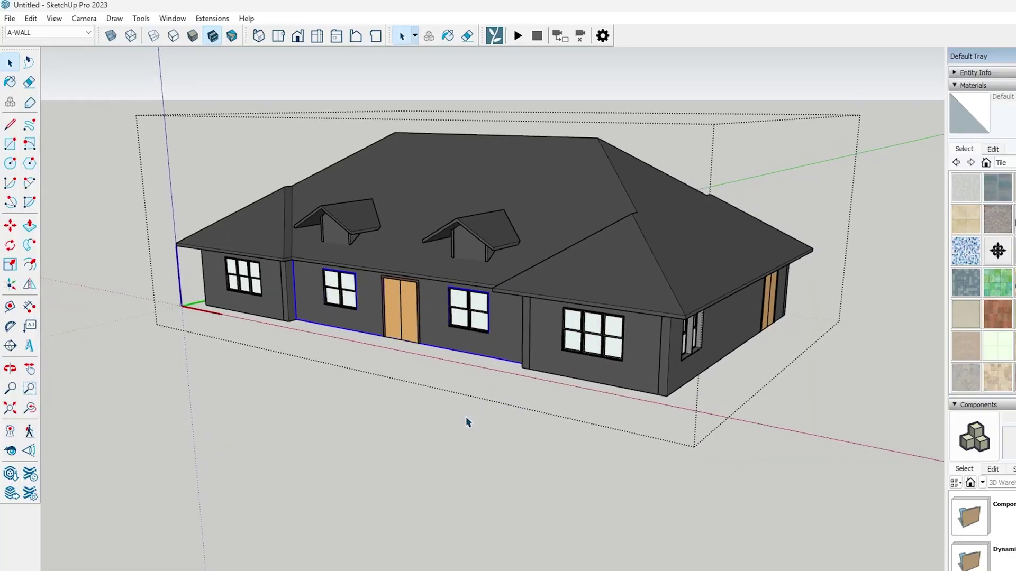
mouse_move(467, 421)
middle_mouse_down()
mouse_move(539, 303)
mouse_move(551, 227)
mouse_move(519, 143)
mouse_move(504, 165)
middle_mouse_up()
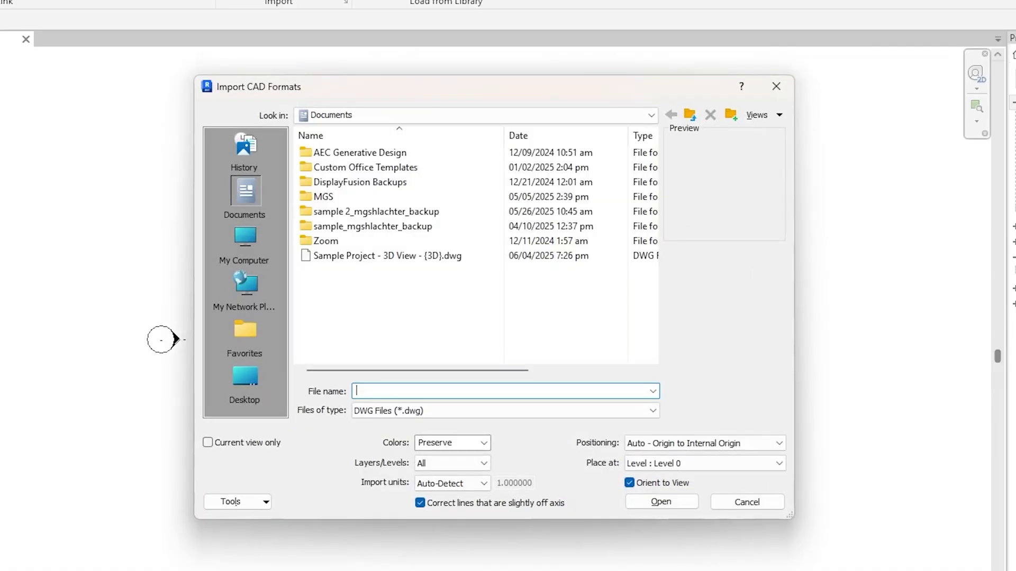
Link Untitled (1).skp from the Downloads folder into the Level 0 plan.
left_click(370, 114)
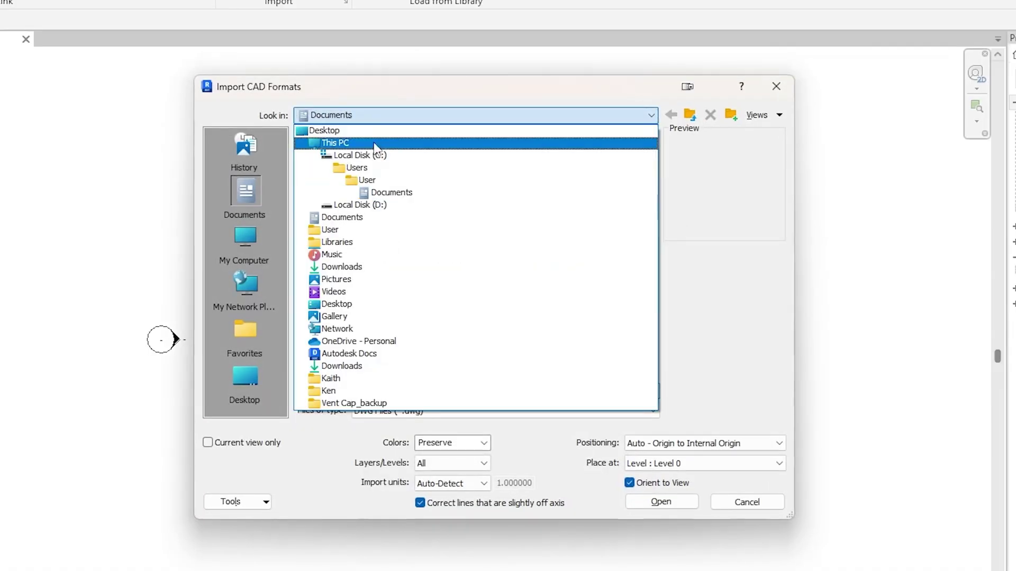
left_click(365, 265)
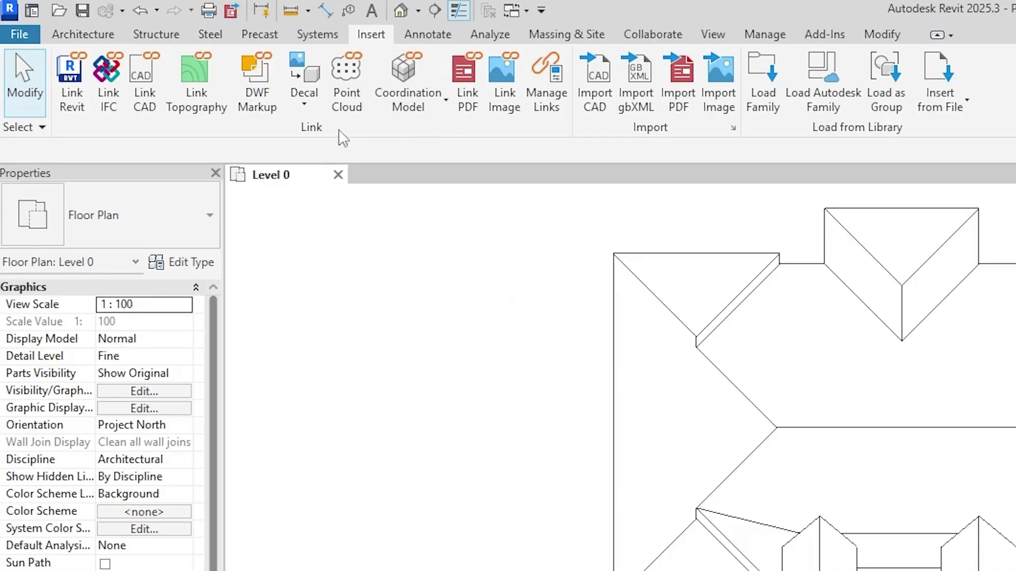
left_click(151, 106)
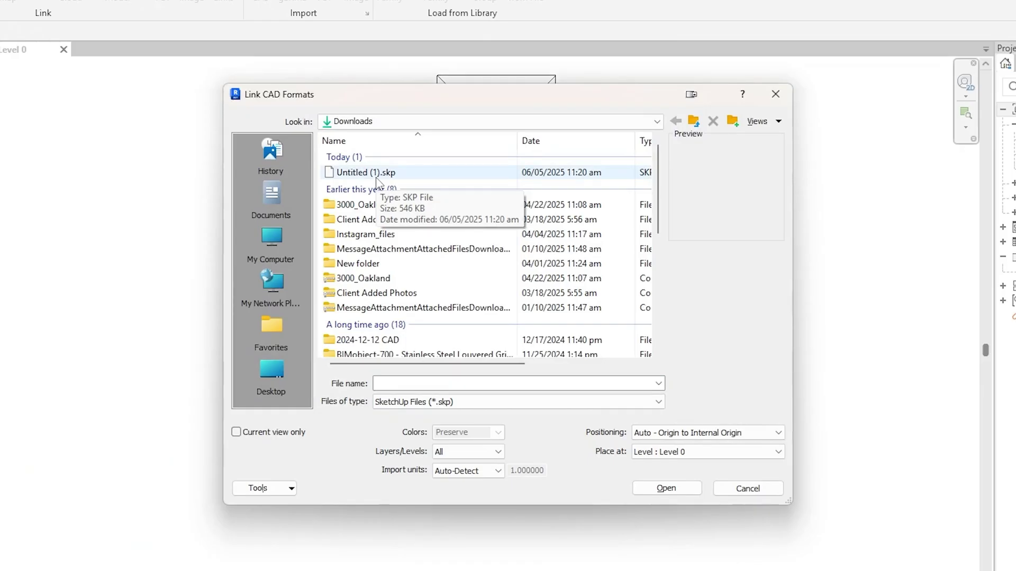
double_click(376, 174)
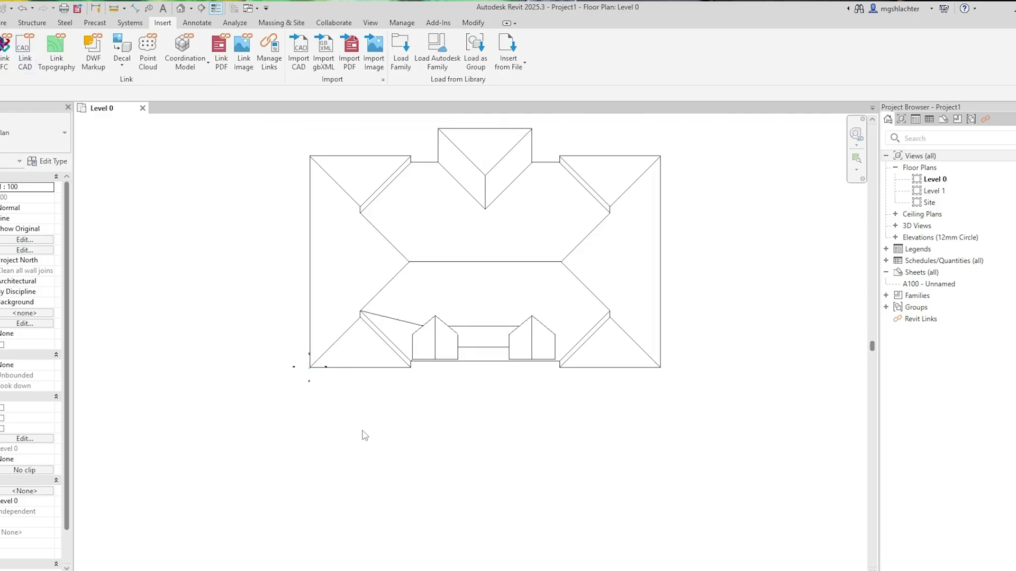
left_click(377, 340)
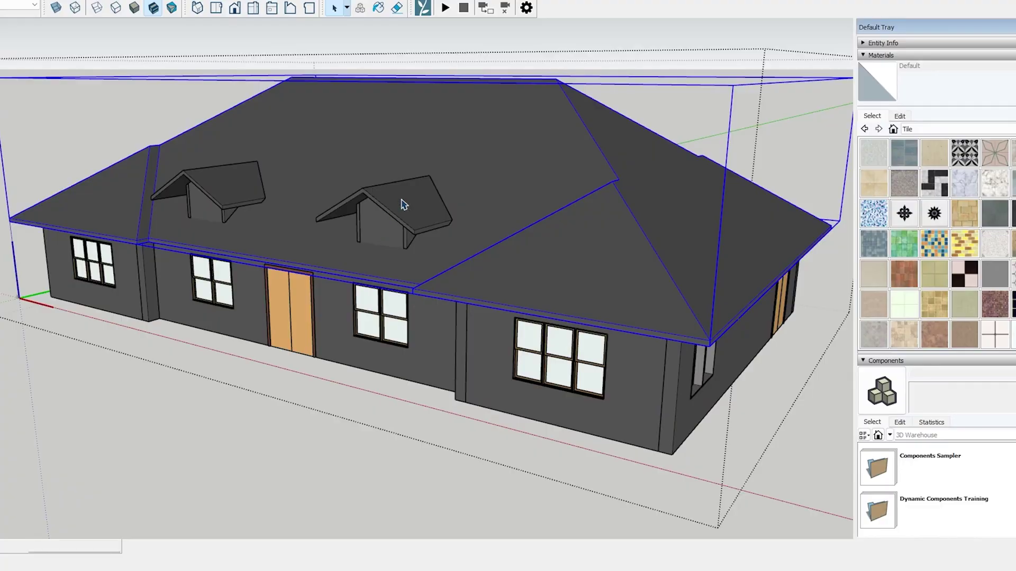
double_click(404, 201)
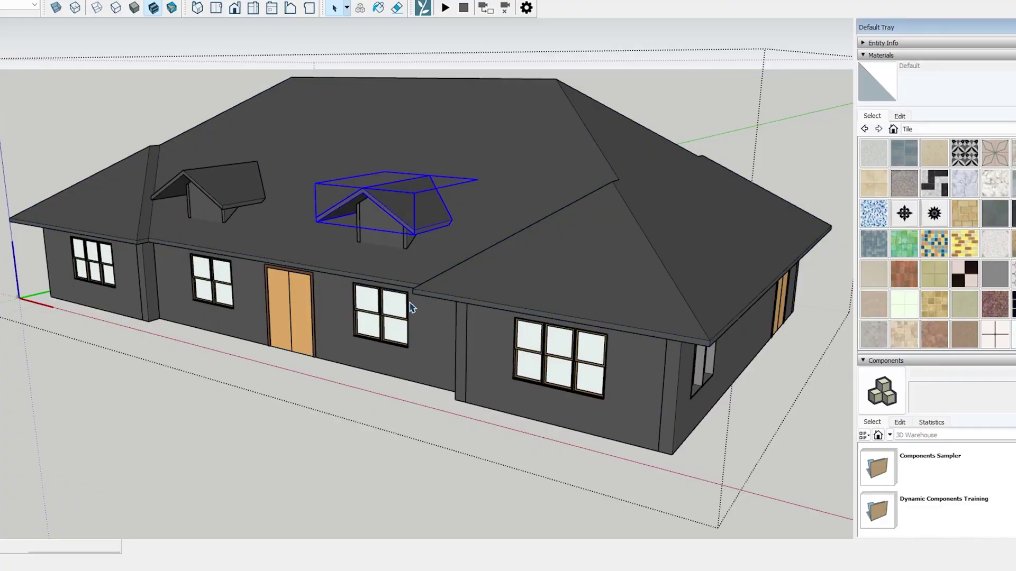
scroll(415, 307, "down", 3)
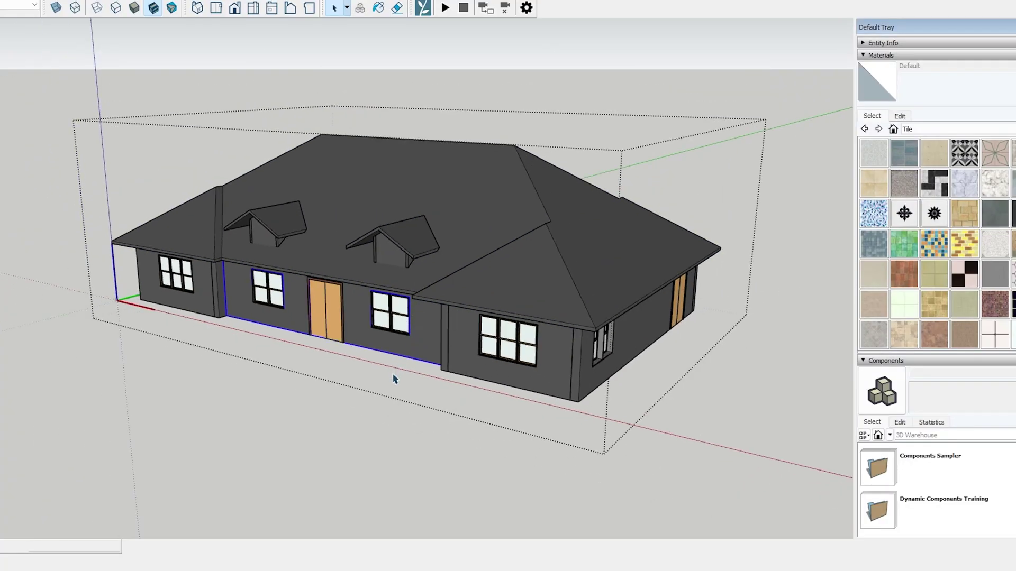
middle_click_drag(393, 380, 394, 149)
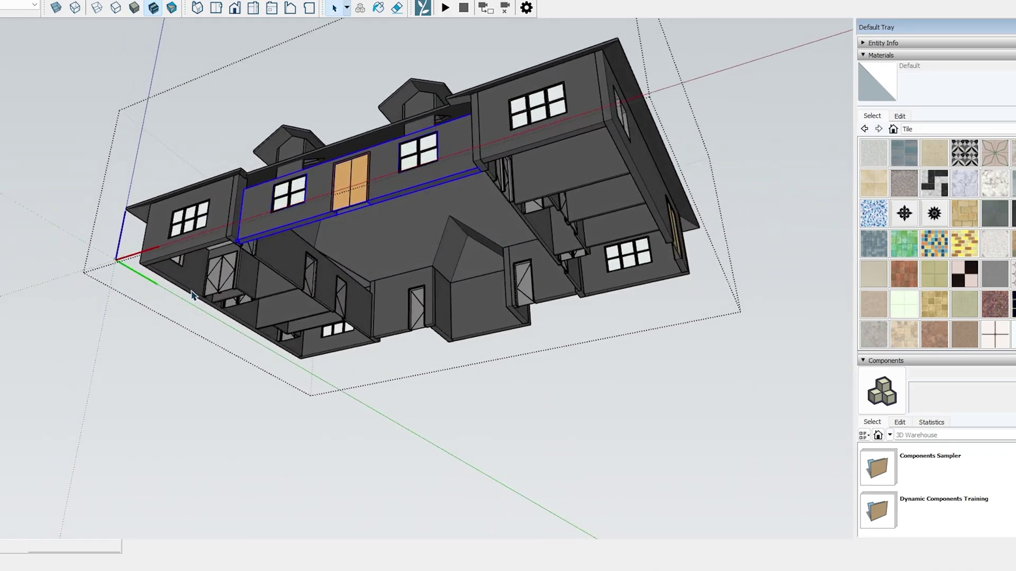
middle_click_drag(220, 287, 435, 499)
scroll(465, 288, "down", 2)
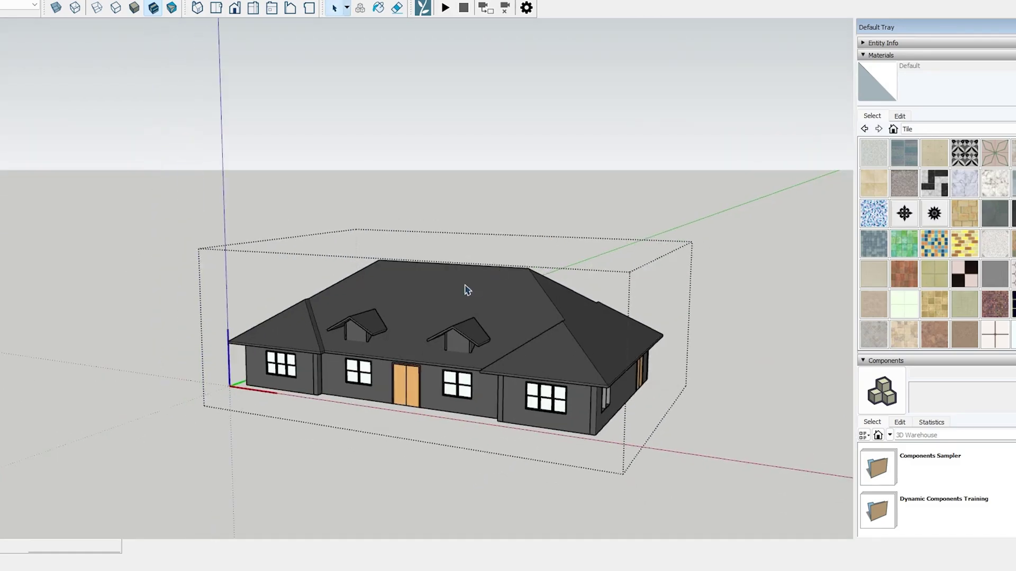
scroll(608, 358, "up", 3)
mouse_move(608, 358)
middle_mouse_down("shift")
mouse_move(508, 331)
mouse_move(602, 288)
mouse_move(576, 306)
mouse_move(527, 277)
middle_mouse_up("shift")
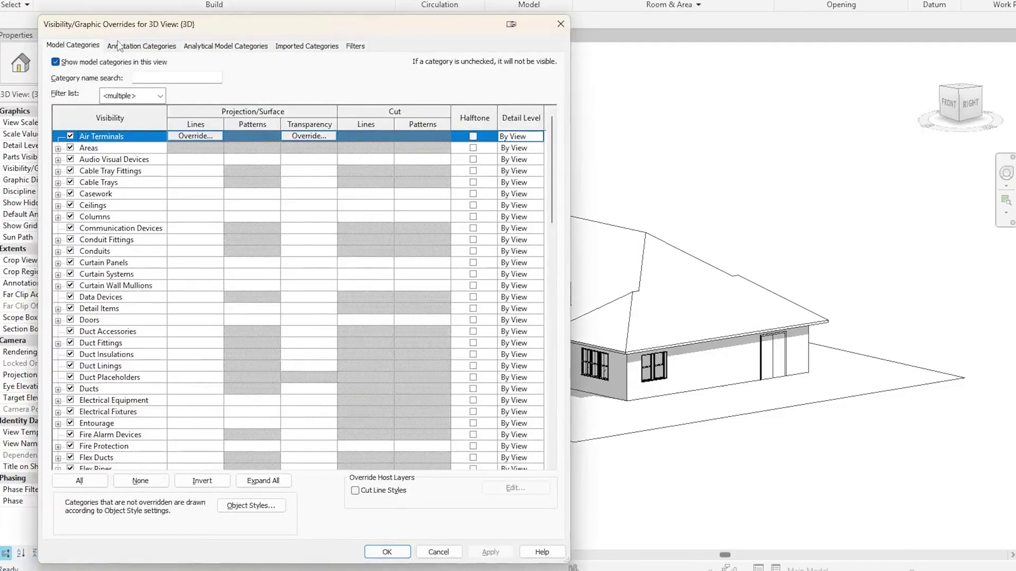
Uncheck Levels under the 3D view's Annotation Categories visibility settings.
left_click(118, 46)
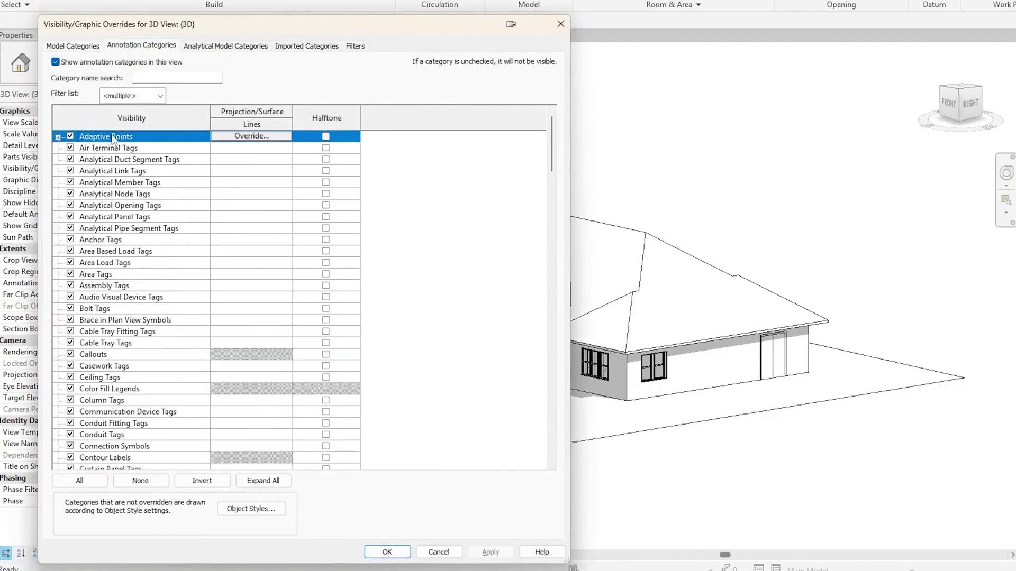
scroll(99, 196, "down", 3)
scroll(60, 344, "down", 2)
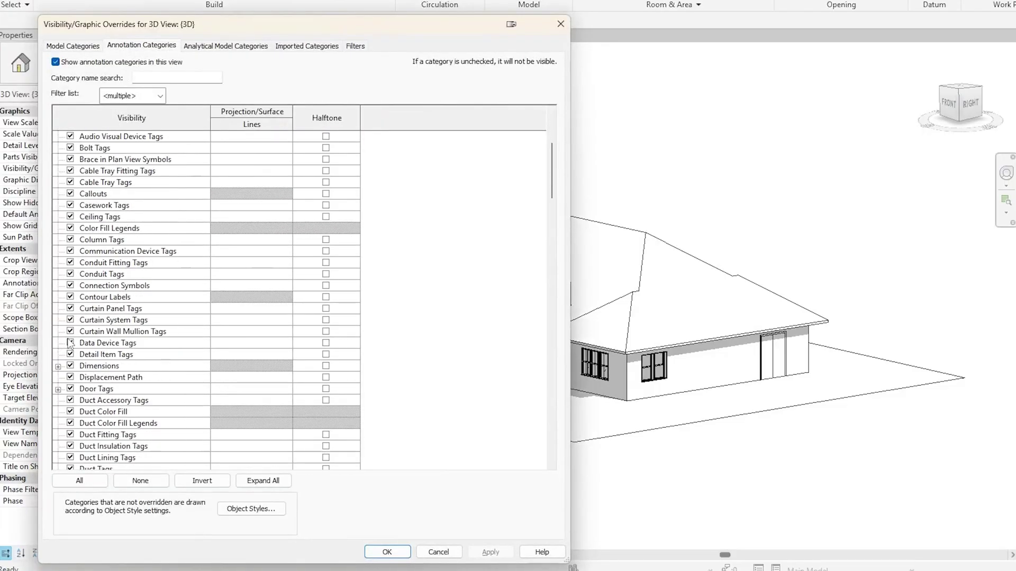
scroll(75, 355, "down", 1)
scroll(74, 414, "down", 1)
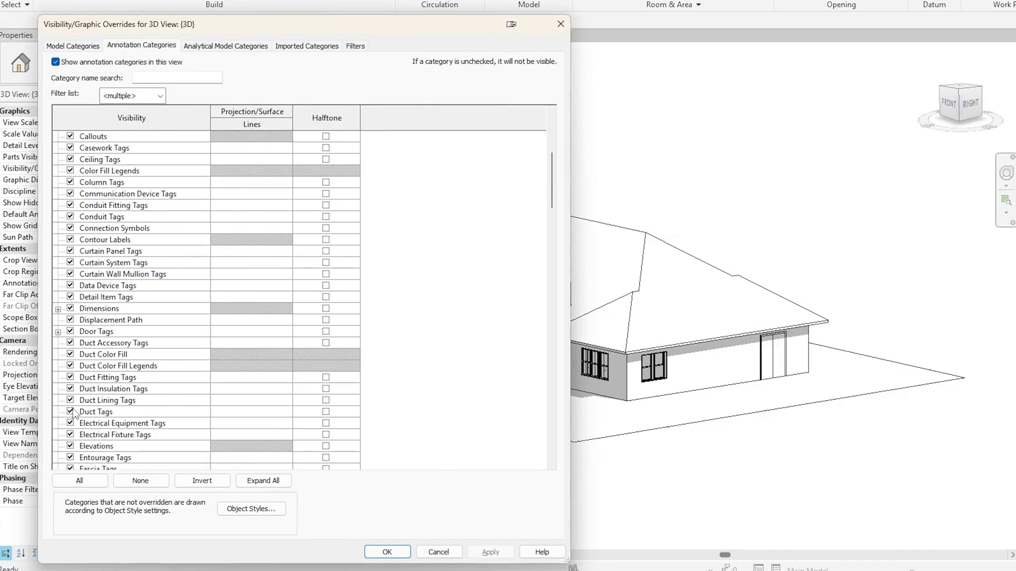
scroll(72, 413, "down", 8)
left_click(71, 445)
scroll(63, 432, "down", 1)
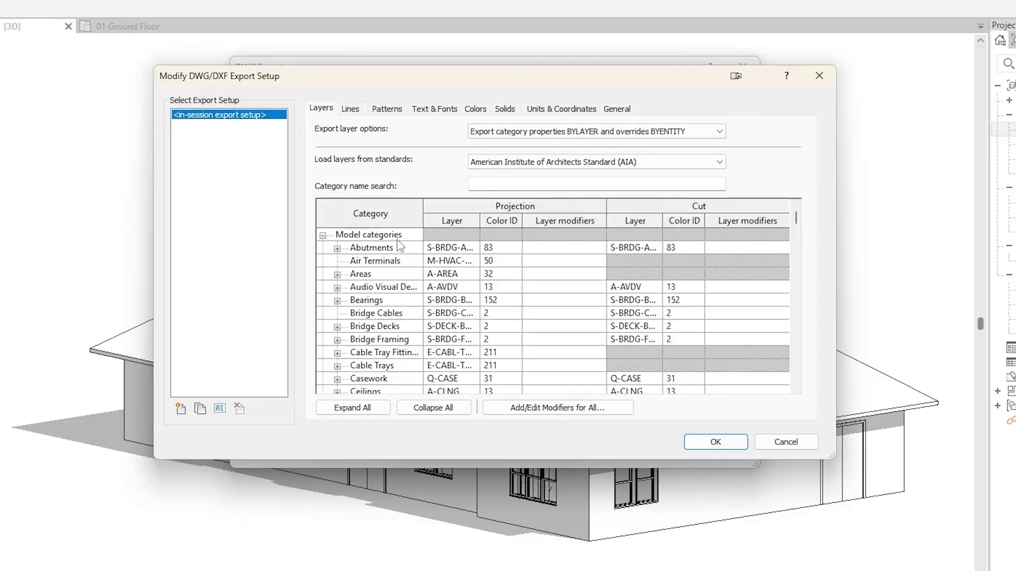
left_click(470, 108)
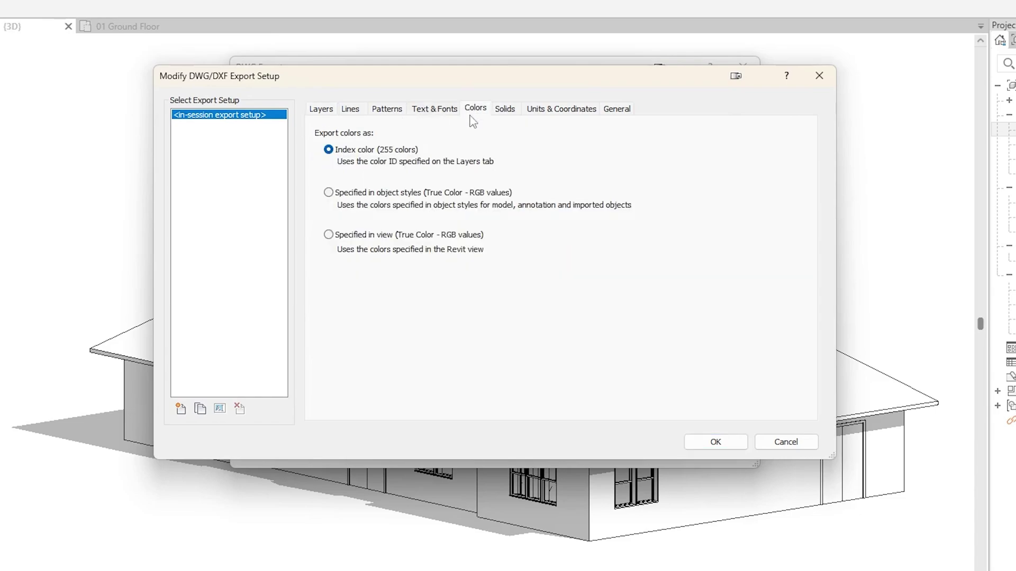